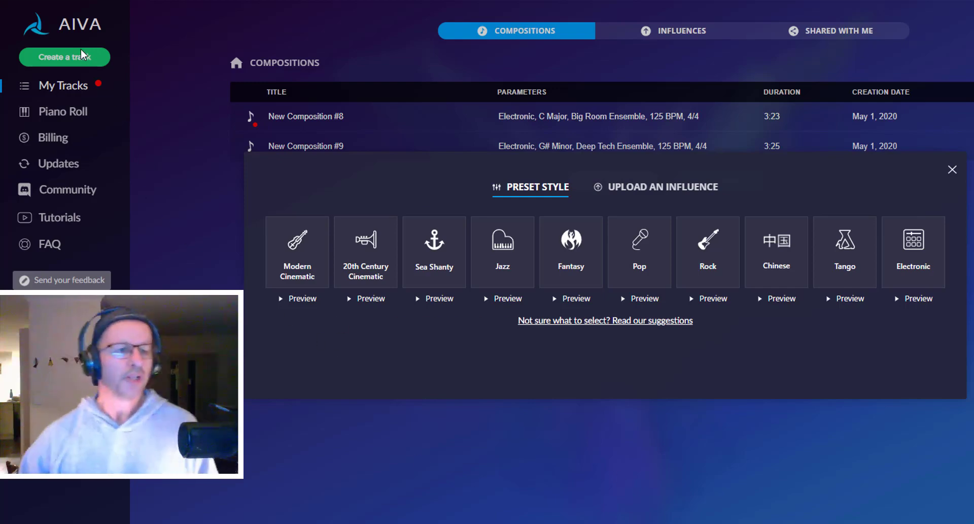
{"action": "left_click", "coordinate": [914, 248]}
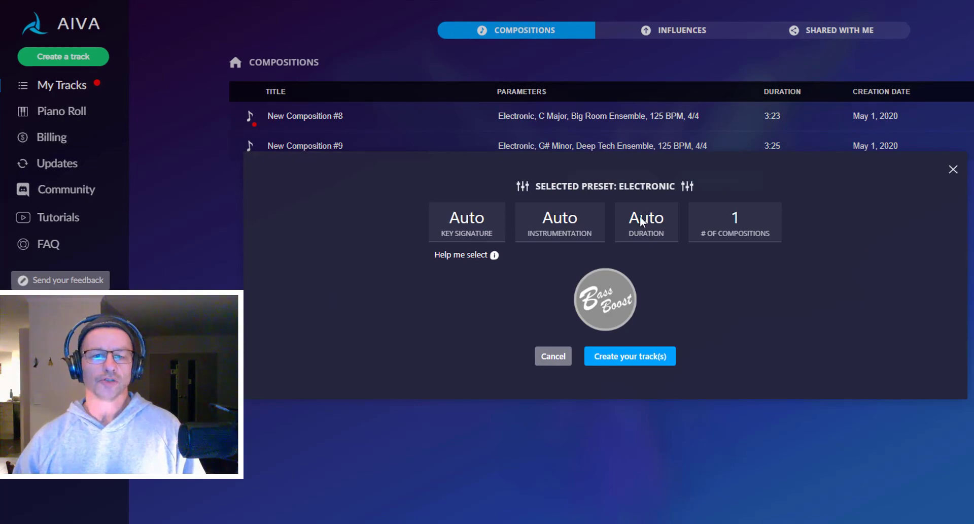
{"action": "left_click", "coordinate": [467, 217]}
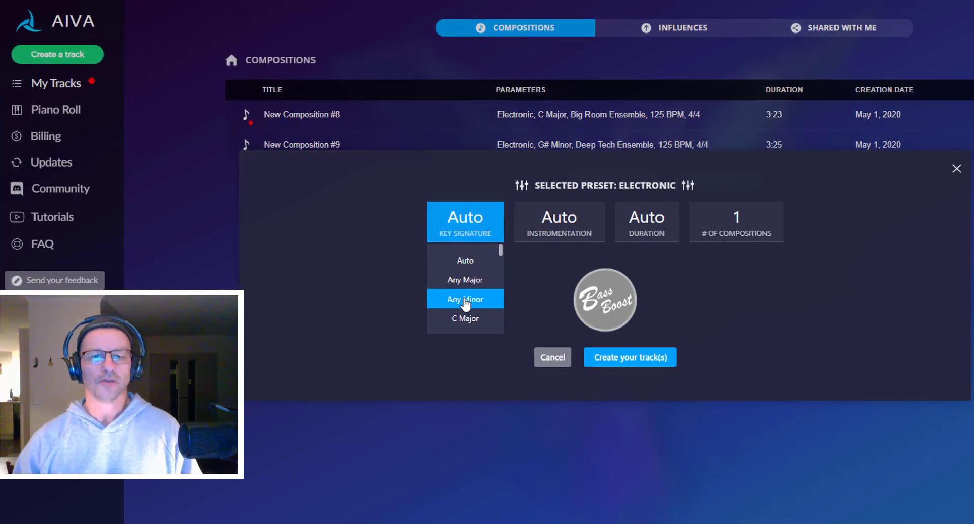
{"action": "left_click", "coordinate": [535, 233]}
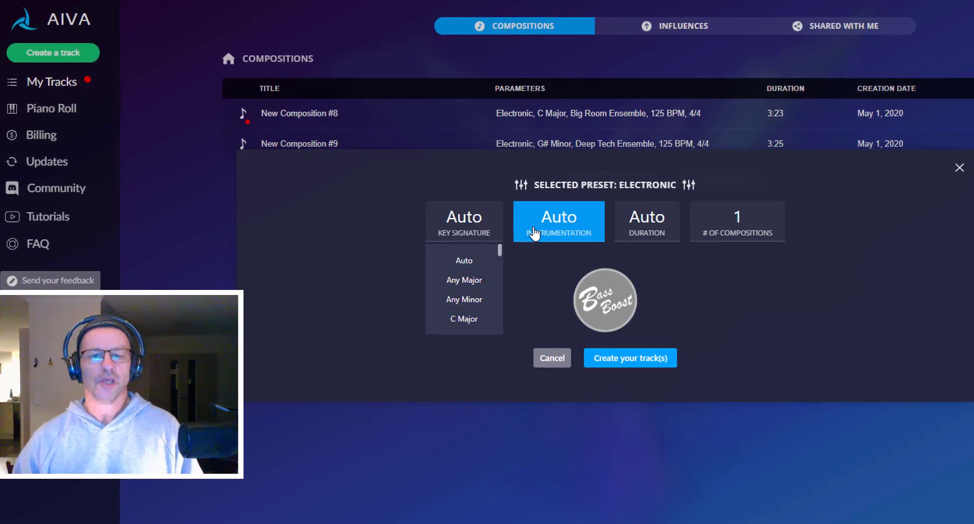
{"action": "left_click", "coordinate": [534, 233]}
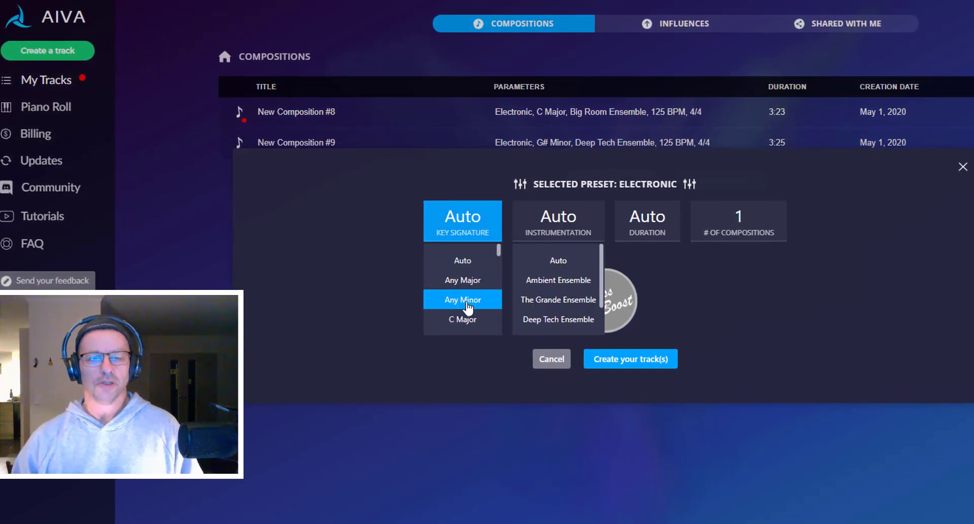
{"action": "left_click", "coordinate": [462, 318]}
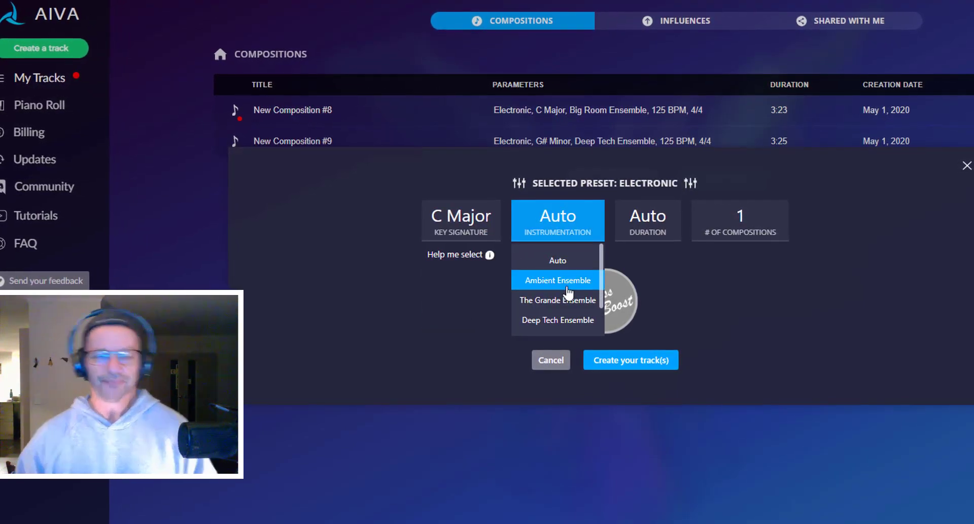
{"action": "scroll", "coordinate": [564, 304], "scroll_direction": "down", "scroll_amount": 2}
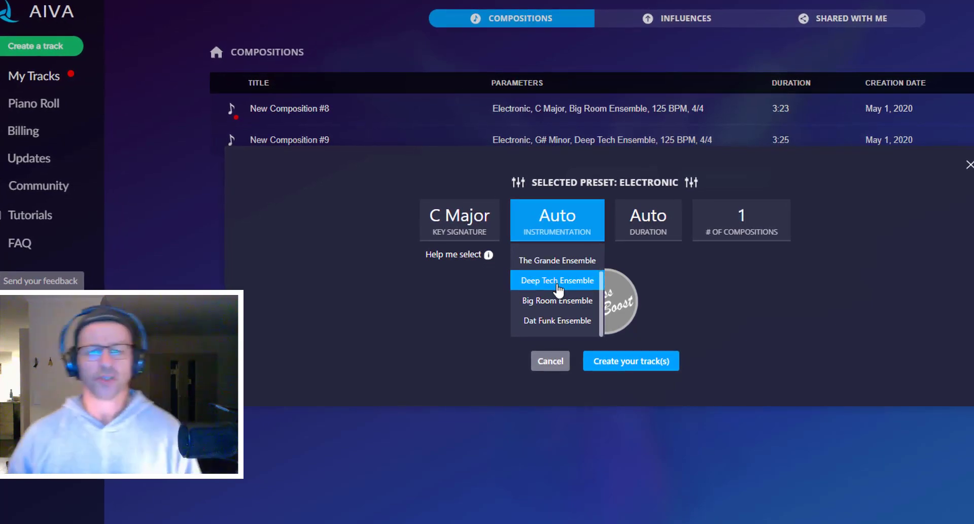
{"action": "left_click", "coordinate": [585, 306]}
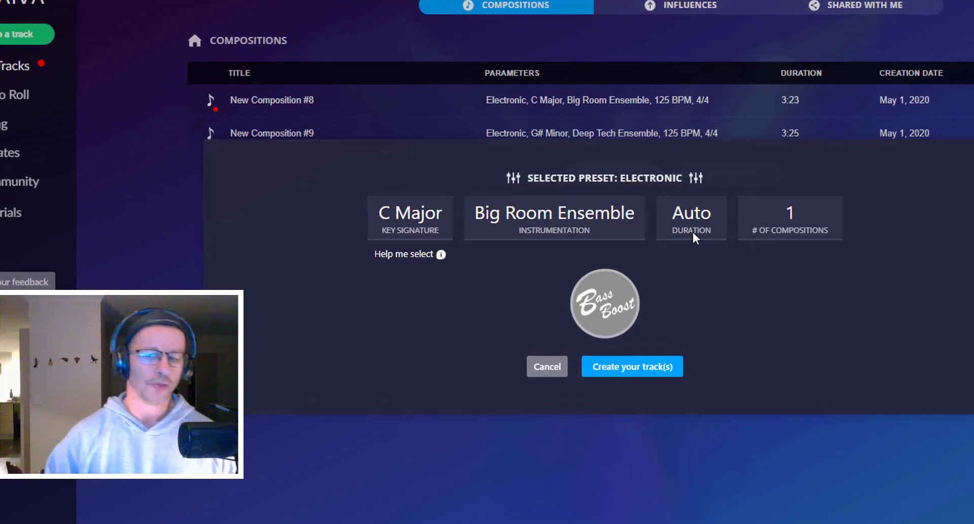
{"action": "left_click", "coordinate": [542, 375]}
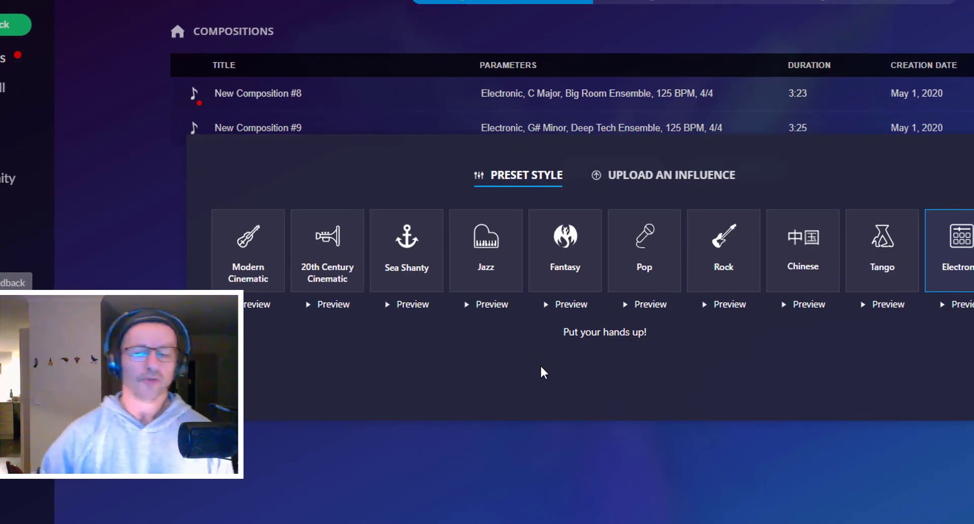
{"action": "left_click", "coordinate": [443, 118]}
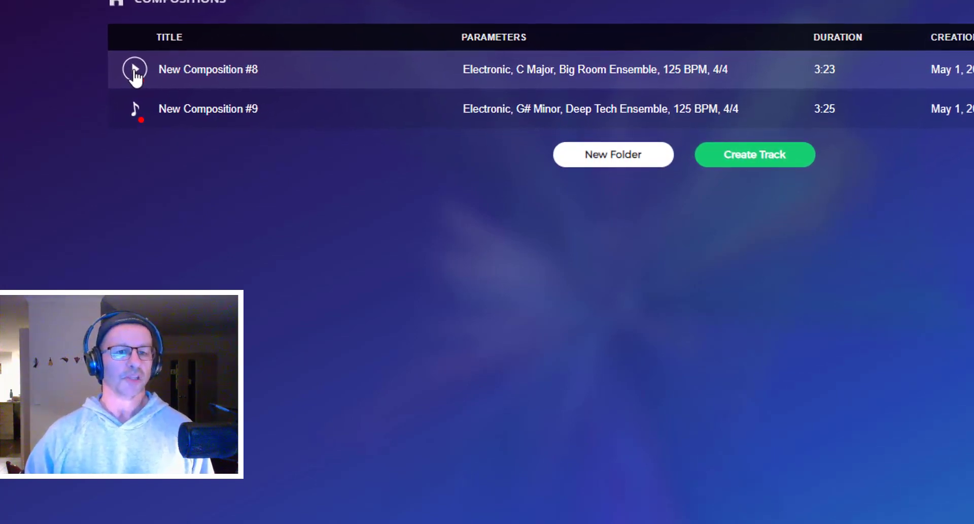
Listen to an excerpt of New Composition #8 and one of New Composition #9, pausing each.
{"action": "left_click", "coordinate": [134, 72]}
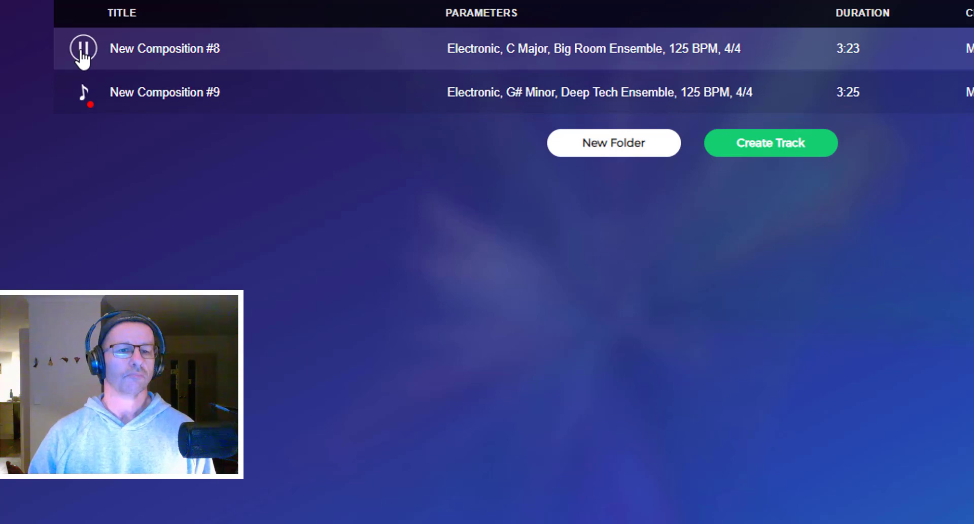
{"action": "left_click", "coordinate": [83, 49]}
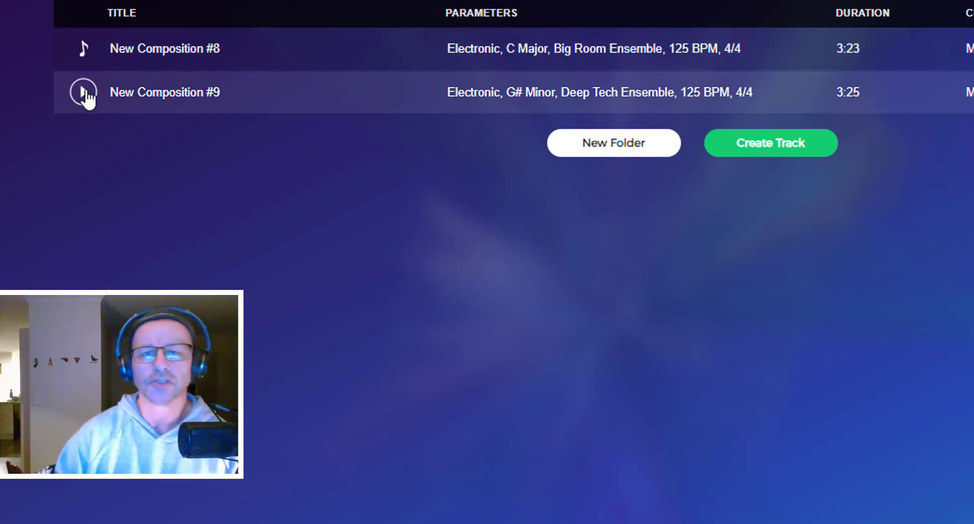
{"action": "left_click", "coordinate": [84, 93]}
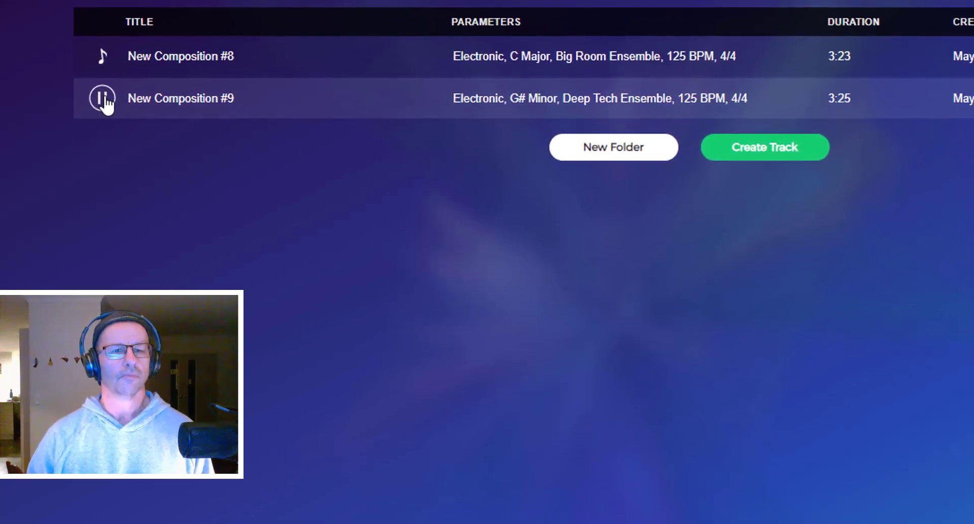
{"action": "left_click", "coordinate": [106, 101]}
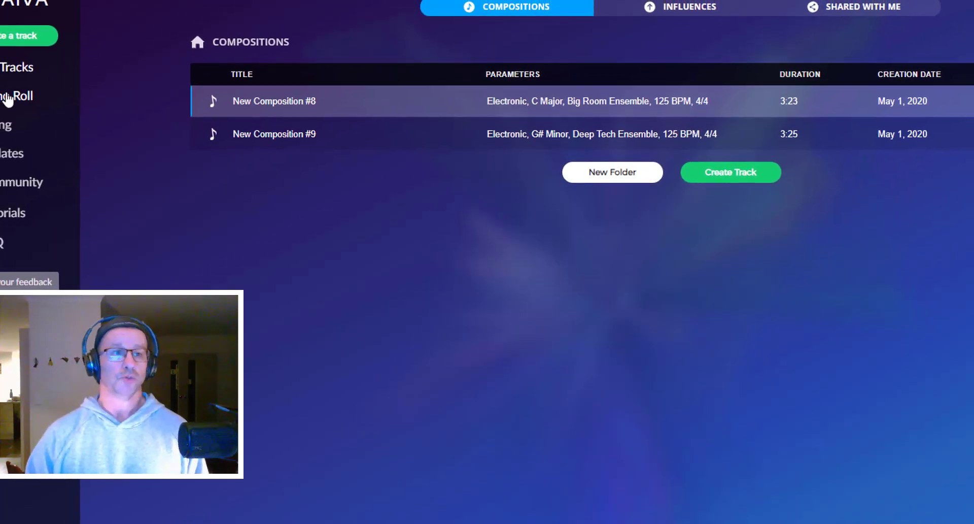
Open the Piano Roll, expand the Melody layer, and try shifting its instrument region's start before returning it to the start of section A.
{"action": "left_click", "coordinate": [15, 101]}
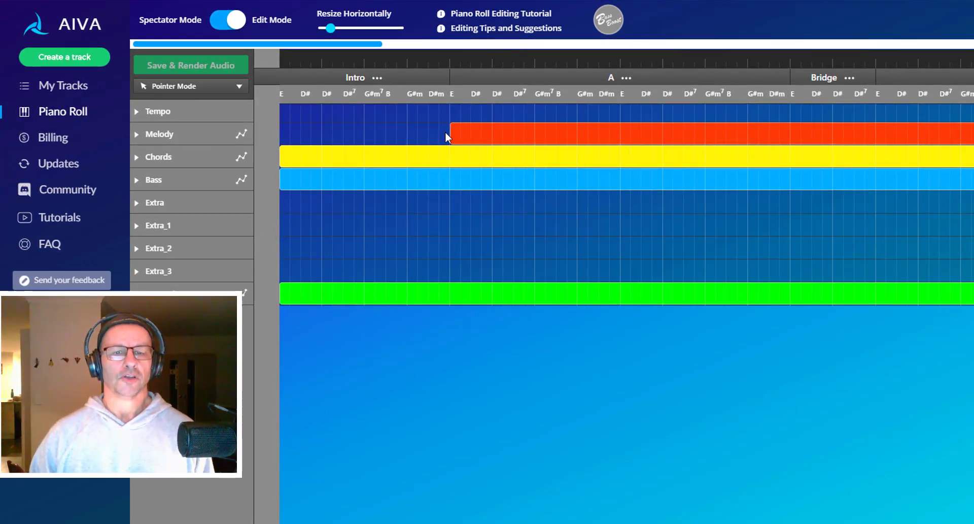
{"action": "left_click", "coordinate": [137, 135]}
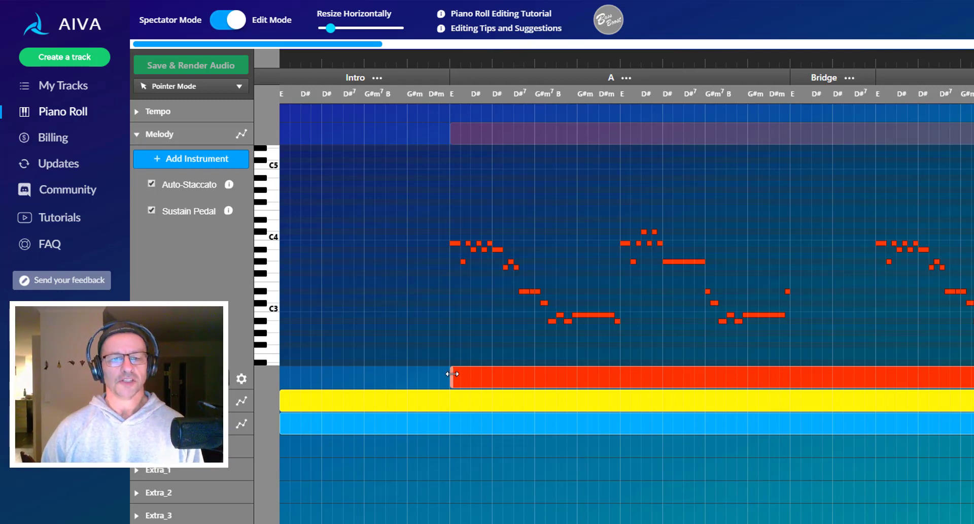
{"action": "left_click_drag", "start_coordinate": [452, 374], "coordinate": [467, 374]}
{"action": "left_click_drag", "start_coordinate": [458, 377], "coordinate": [450, 378]}
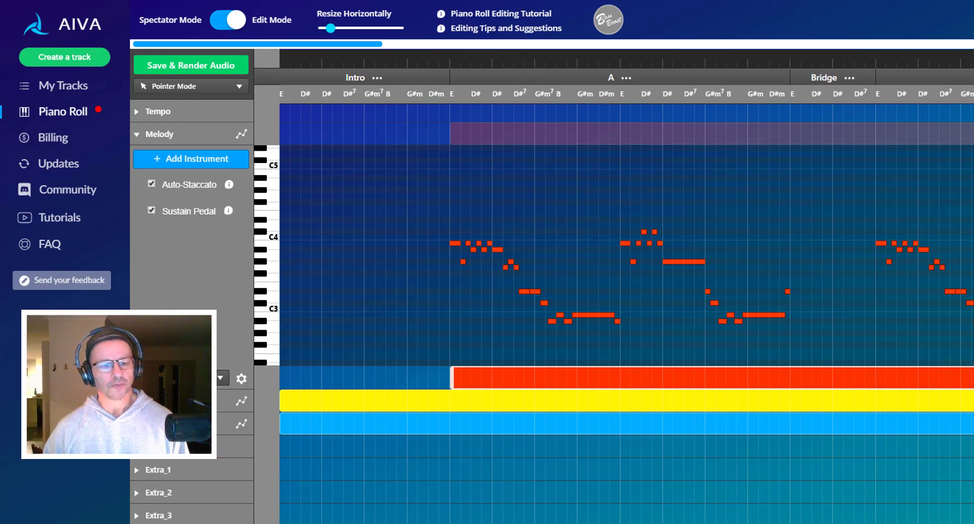
Expand the Percussion layer and trim its drumkit region so it starts at the Bridge.
{"action": "left_click", "coordinate": [165, 523]}
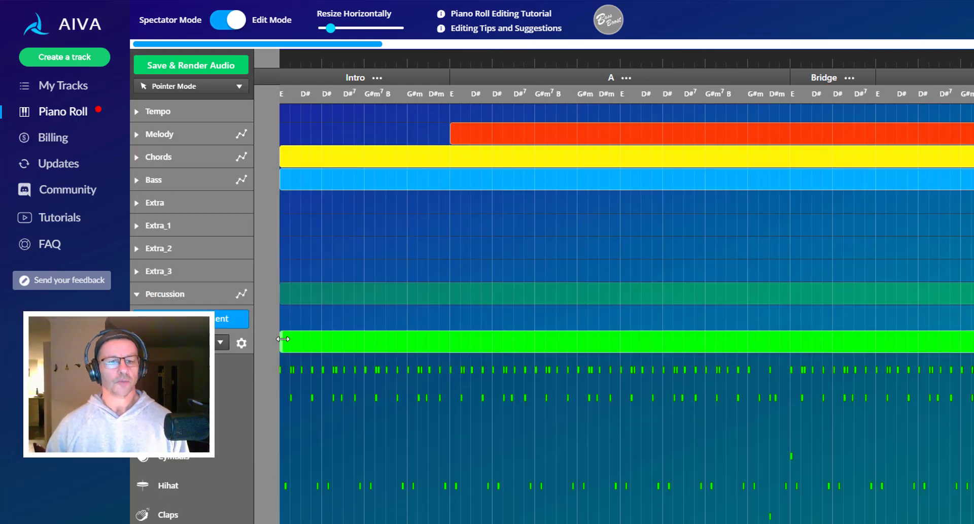
{"action": "left_click_drag", "start_coordinate": [285, 339], "coordinate": [799, 338]}
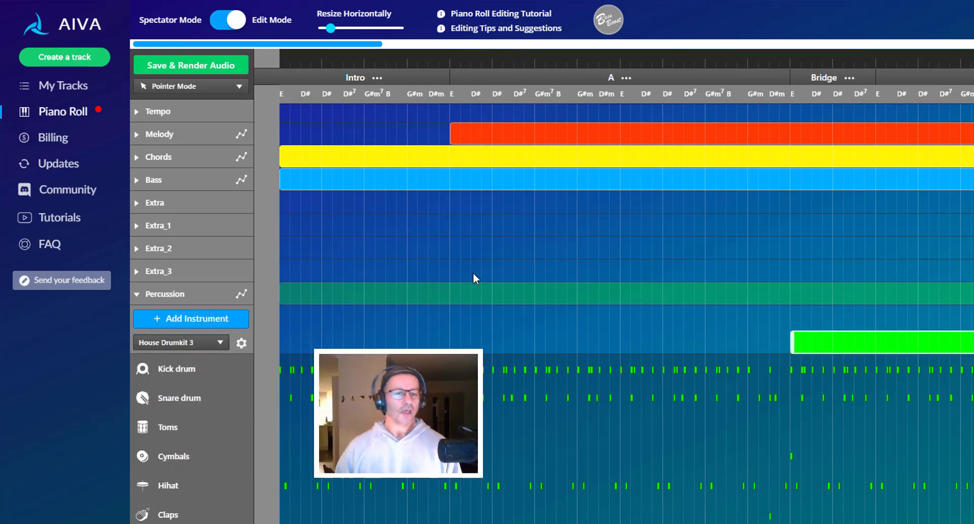
Change the Percussion layer's instrument to the electronic House Drumkit 4 and collapse the layer.
{"action": "left_click", "coordinate": [187, 345]}
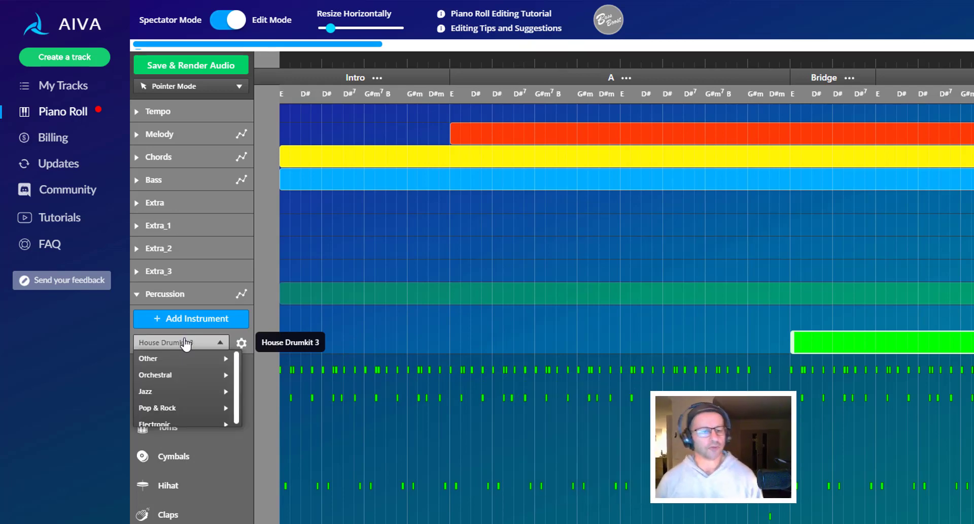
{"action": "mouse_move", "coordinate": [191, 361]}
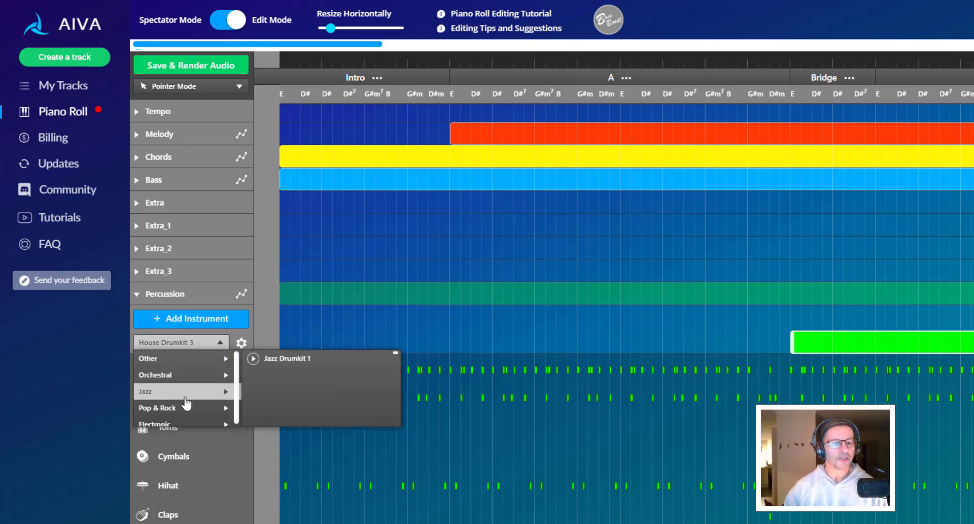
{"action": "mouse_move", "coordinate": [186, 425]}
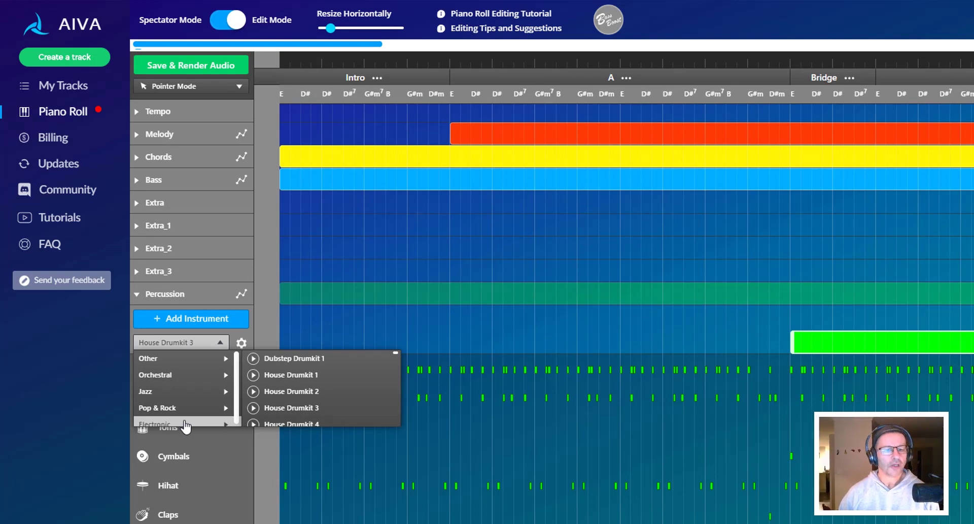
{"action": "left_click", "coordinate": [296, 425]}
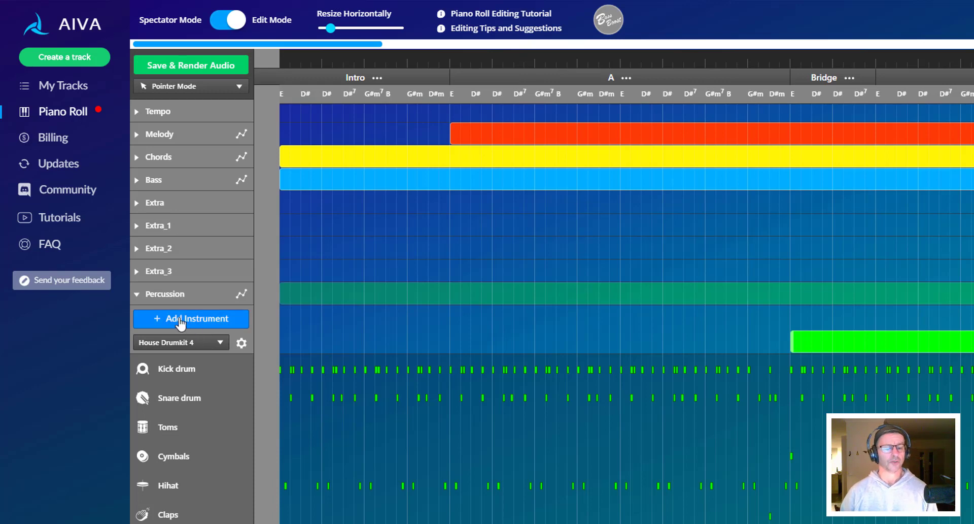
{"action": "left_click", "coordinate": [137, 295]}
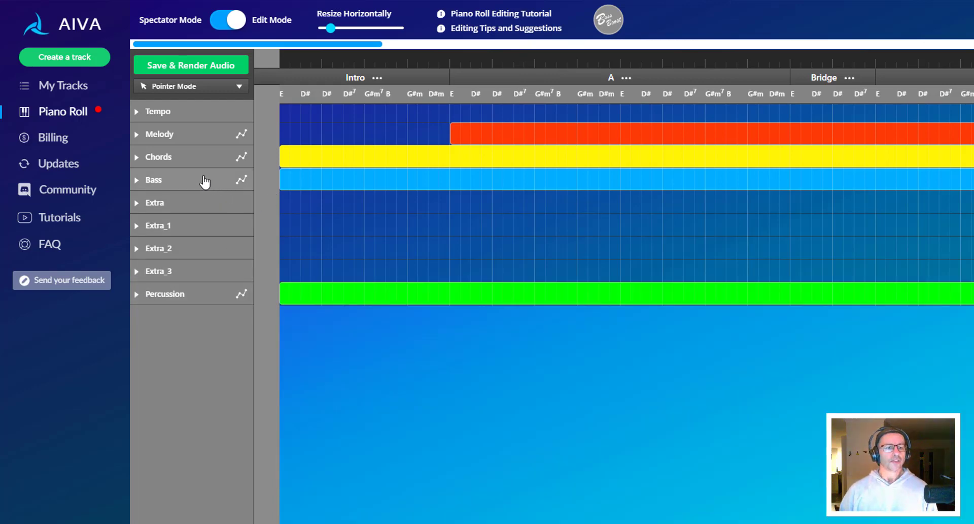
Expand the Melody layer to view its notes and reposition the playhead within the Intro section.
{"action": "left_click", "coordinate": [137, 135]}
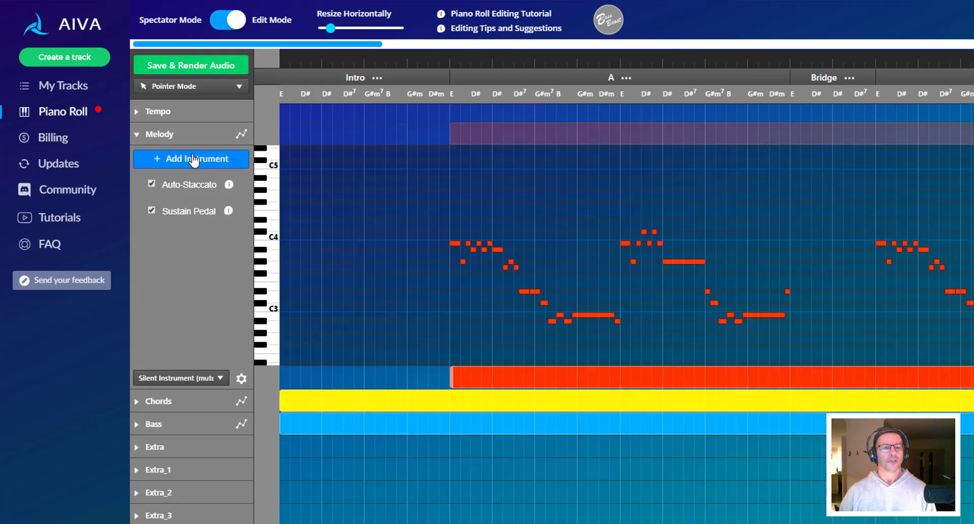
{"action": "left_click", "coordinate": [422, 58]}
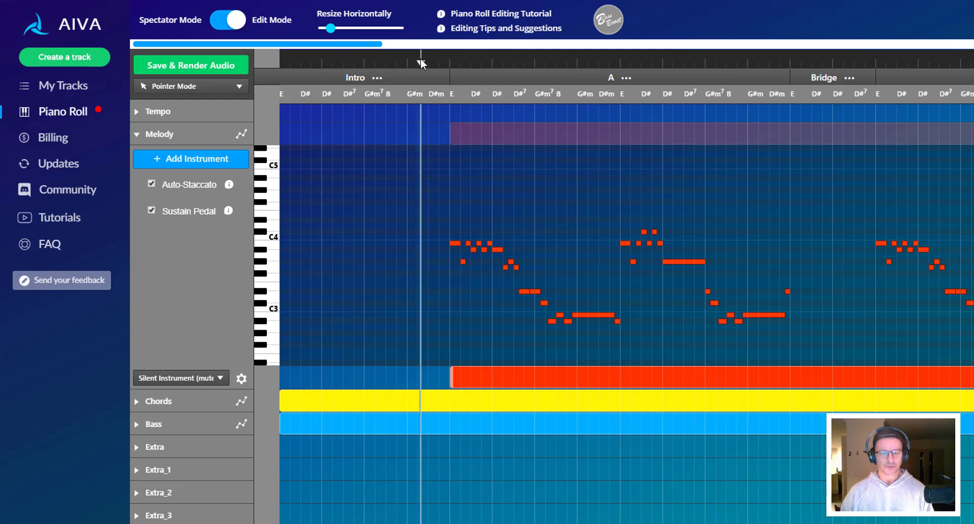
{"action": "left_click_drag", "start_coordinate": [421, 59], "coordinate": [418, 59]}
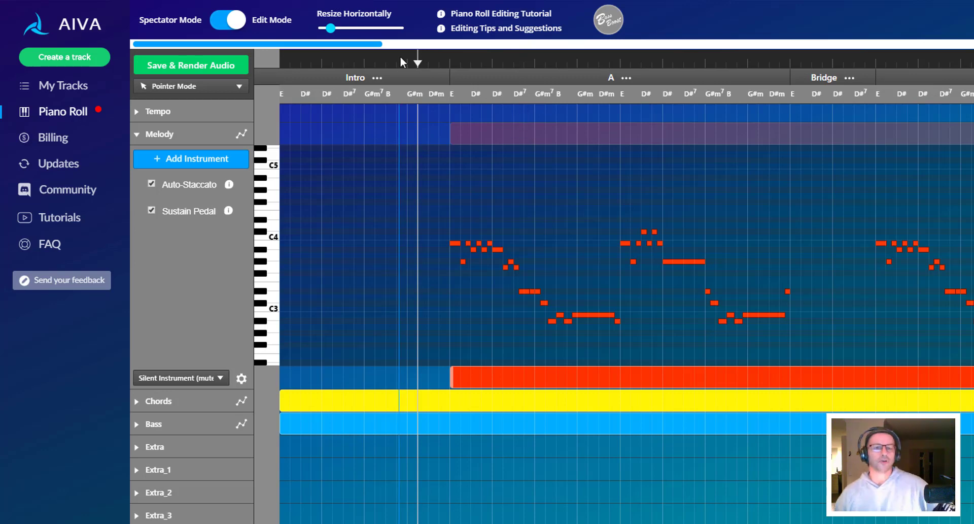
{"action": "left_click", "coordinate": [386, 58]}
{"action": "left_click", "coordinate": [375, 61]}
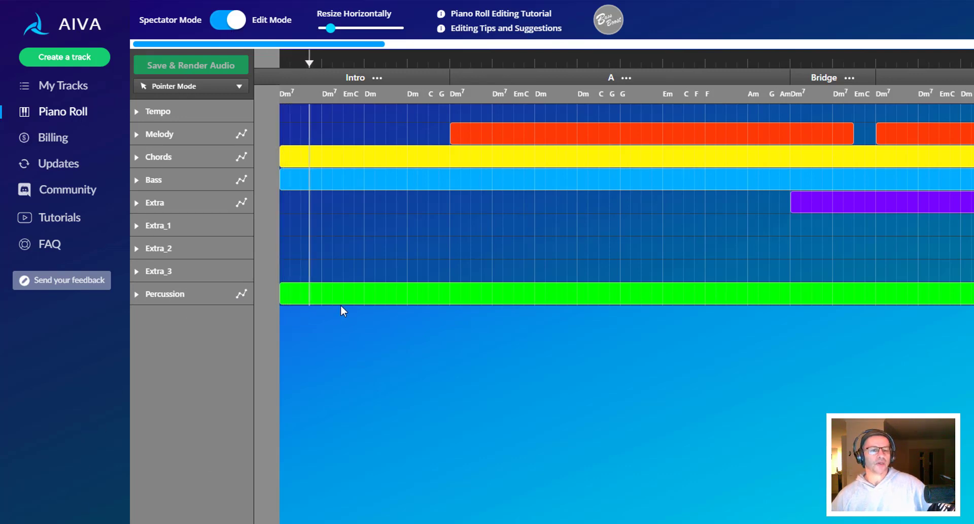
In the Dm7 composition, expand Percussion and trim the House Drumkit 1 region so it starts at the Bridge.
{"action": "left_click", "coordinate": [137, 294]}
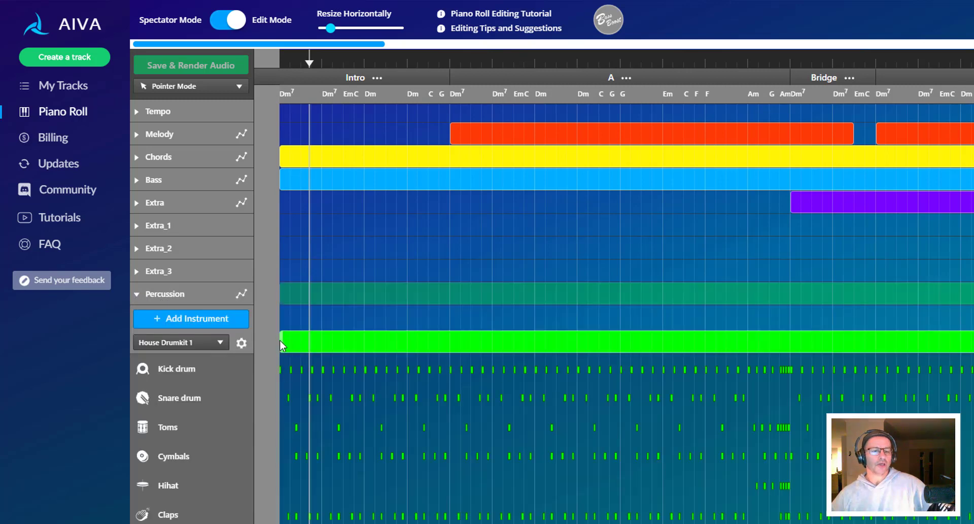
{"action": "left_click_drag", "start_coordinate": [281, 340], "coordinate": [472, 342]}
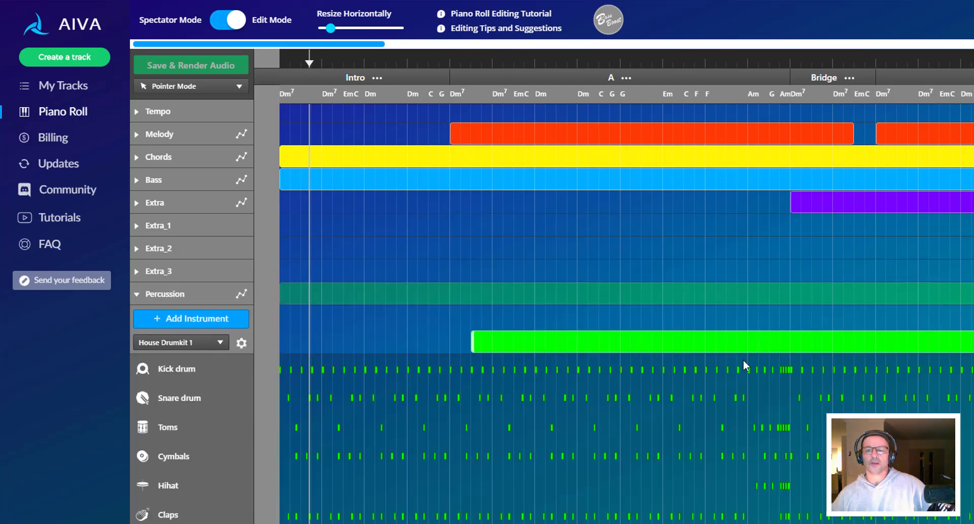
{"action": "left_click_drag", "start_coordinate": [751, 360], "coordinate": [793, 339]}
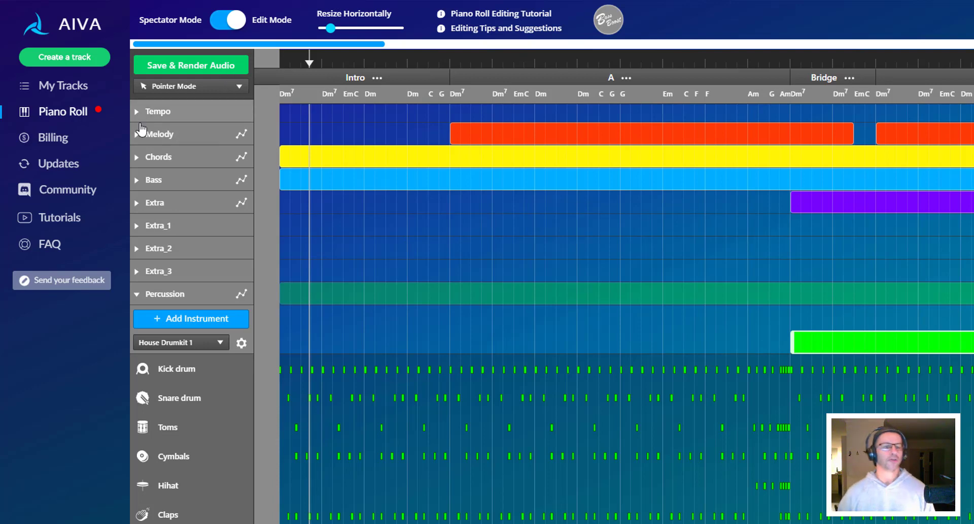
Trim the start of the Melody layer's first instrument region into section A and add a second instrument to the layer.
{"action": "left_click", "coordinate": [138, 135]}
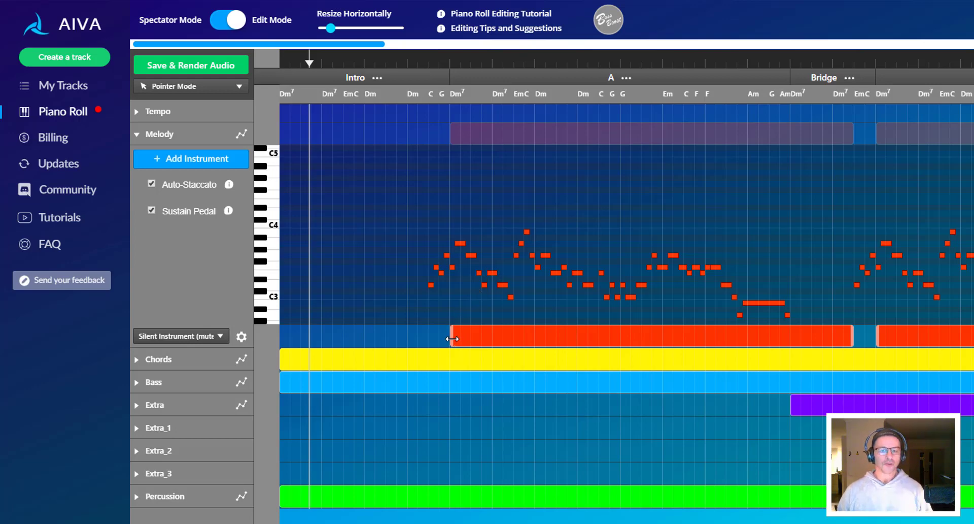
{"action": "left_click_drag", "start_coordinate": [450, 336], "coordinate": [509, 338]}
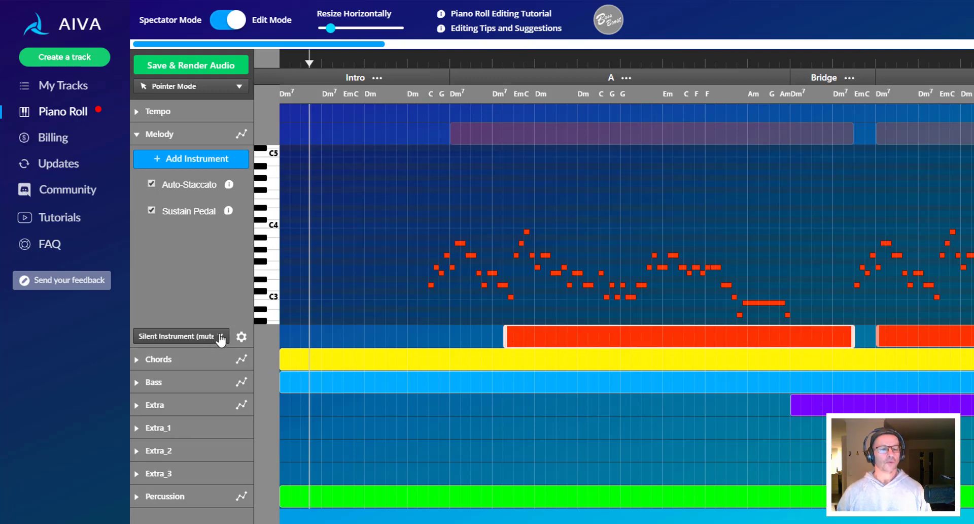
{"action": "left_click", "coordinate": [153, 159]}
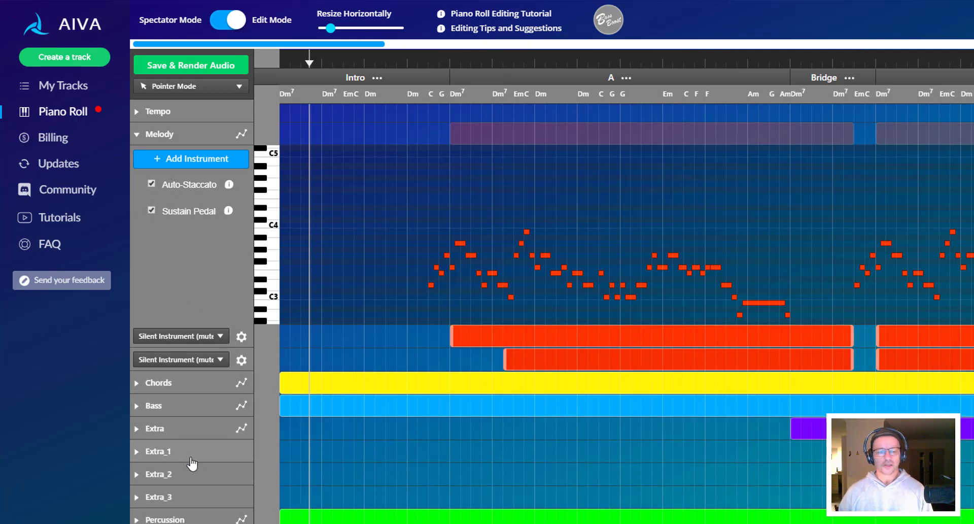
{"action": "left_click", "coordinate": [136, 476]}
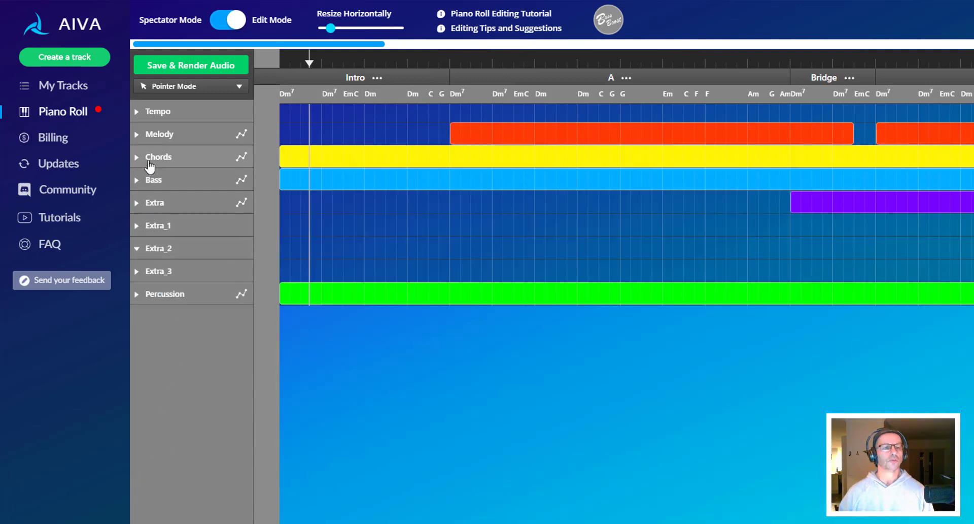
{"action": "left_click", "coordinate": [137, 135]}
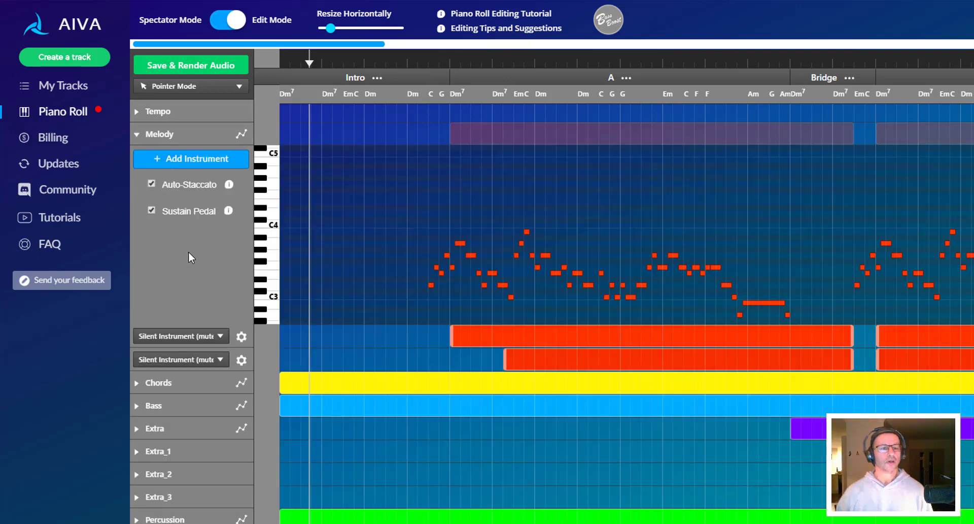
Add a third instrument to the Melody layer and assign Synth Bass's Bass 1 (Sine) - Natural to the middle instrument.
{"action": "left_click", "coordinate": [186, 163]}
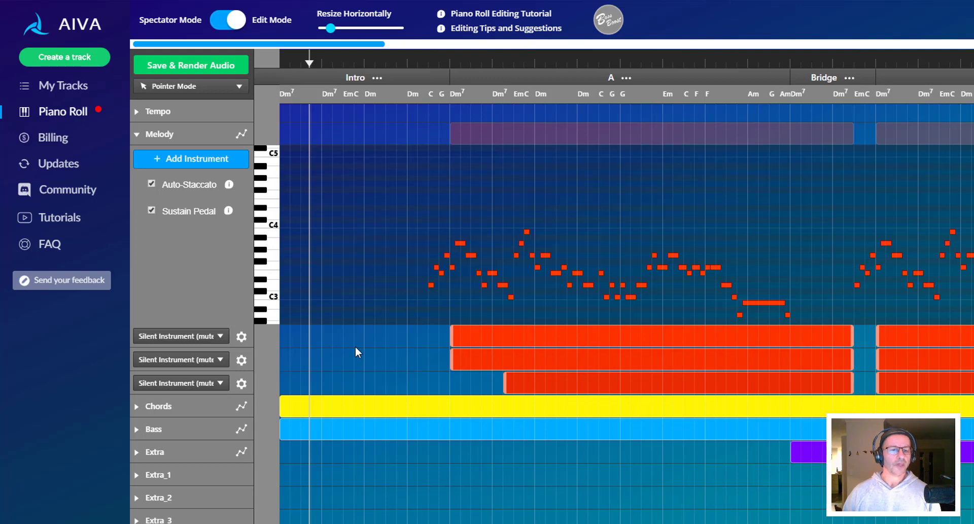
{"action": "left_click", "coordinate": [222, 361]}
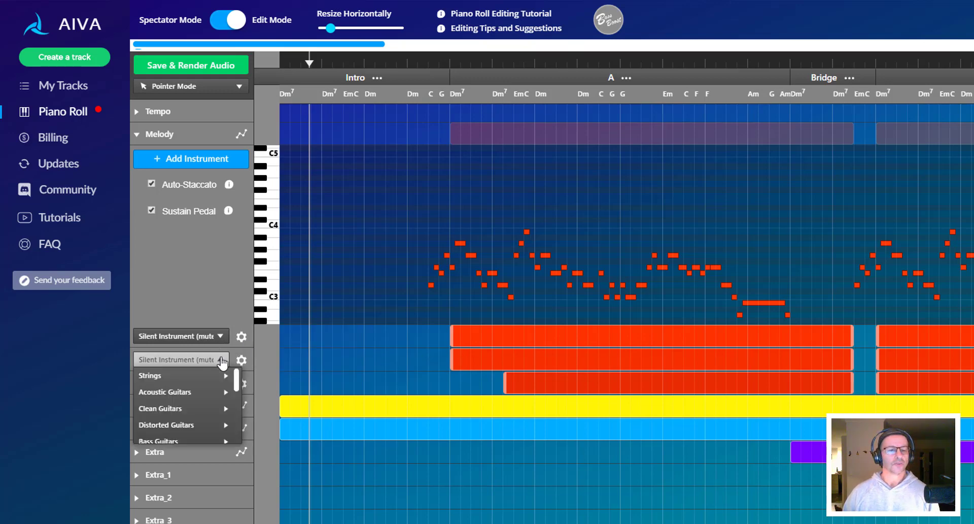
{"action": "mouse_move", "coordinate": [193, 415]}
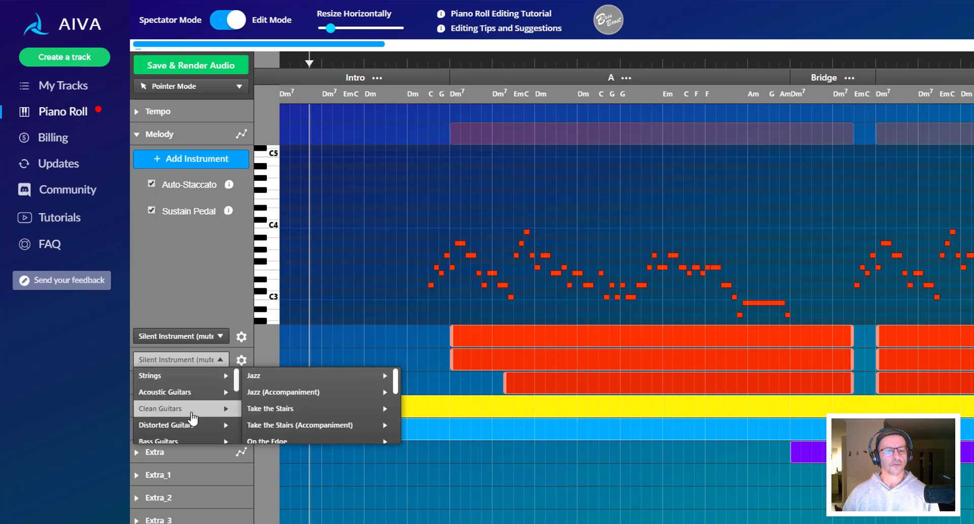
{"action": "scroll", "coordinate": [191, 419], "scroll_direction": "down", "scroll_amount": 5}
{"action": "mouse_move", "coordinate": [191, 433]}
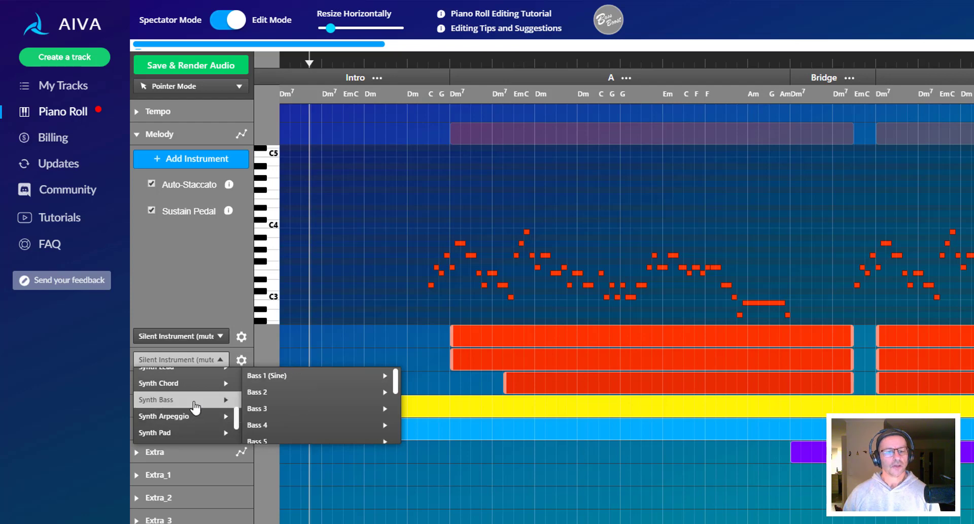
{"action": "mouse_move", "coordinate": [283, 382]}
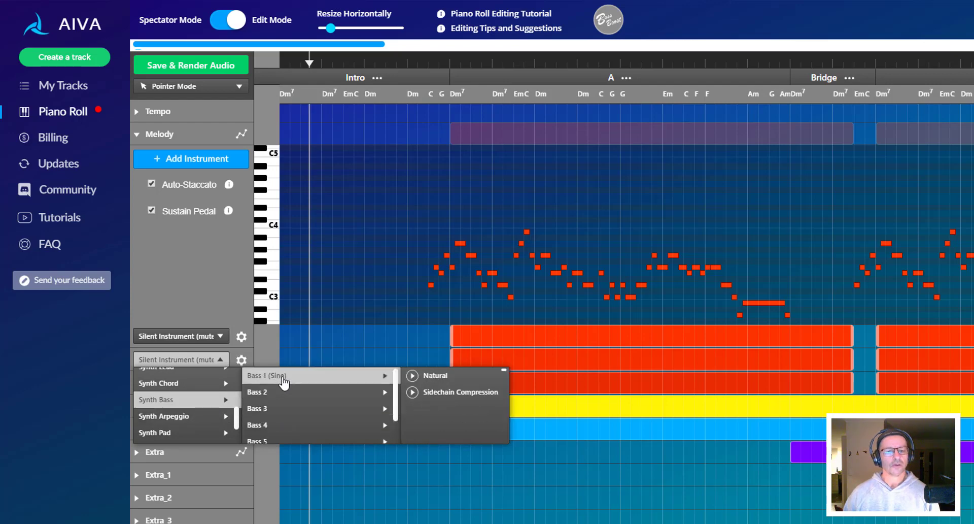
{"action": "left_click", "coordinate": [426, 376]}
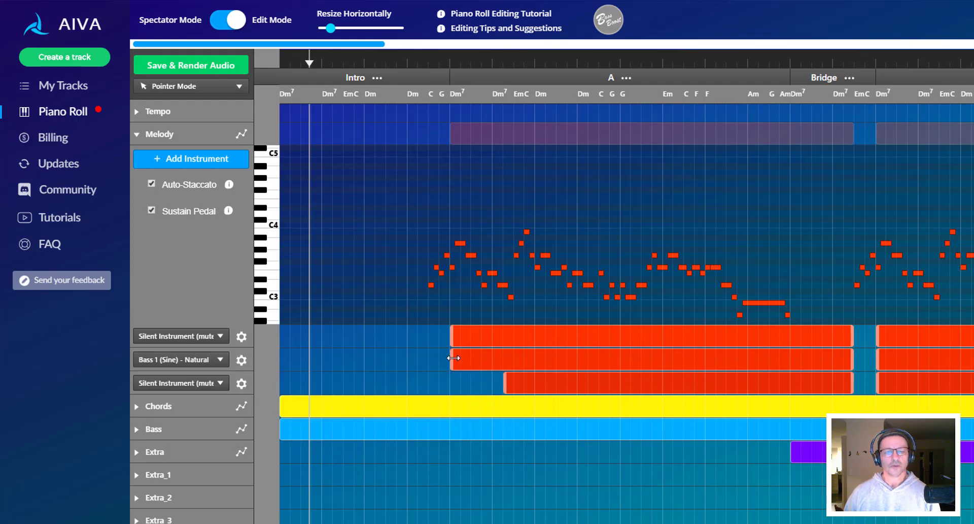
Trim the start of the Bass 1 (Sine) region to the middle of section A, and inspect the Percussion layer before reopening Melody.
{"action": "left_click_drag", "start_coordinate": [523, 359], "coordinate": [629, 361]}
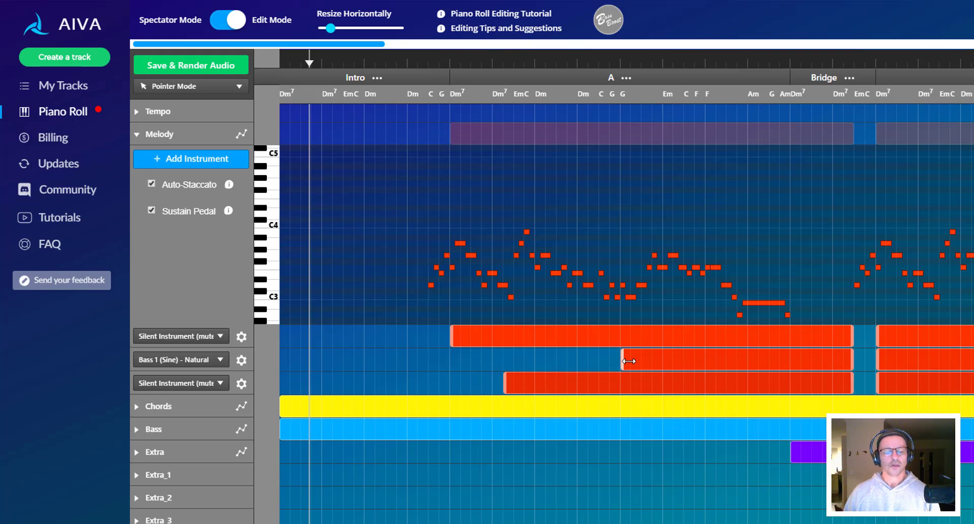
{"action": "left_click", "coordinate": [629, 361]}
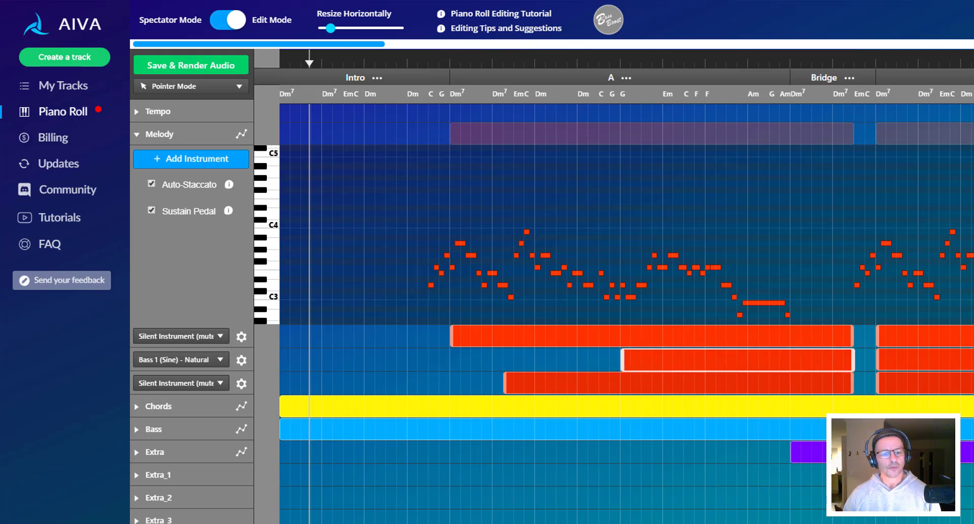
{"action": "left_click", "coordinate": [137, 523]}
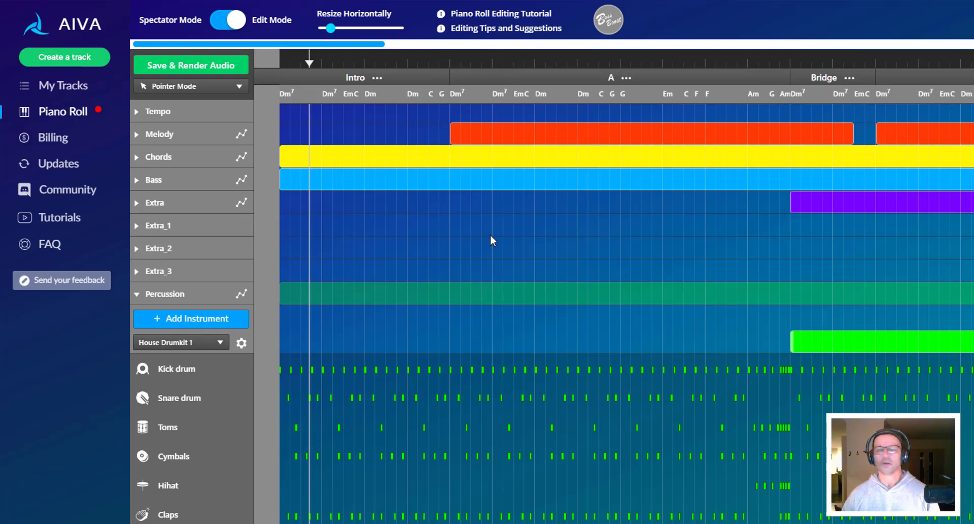
{"action": "left_click", "coordinate": [136, 296]}
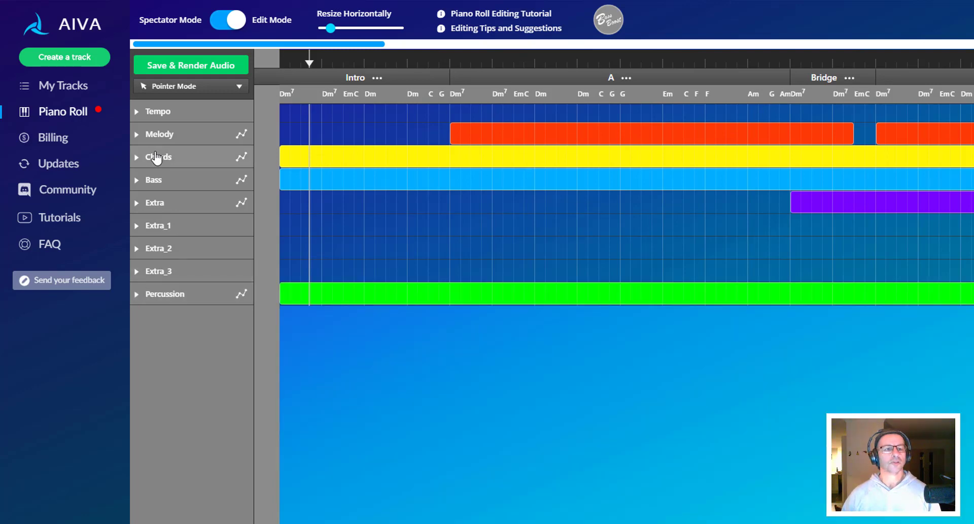
{"action": "left_click", "coordinate": [136, 134]}
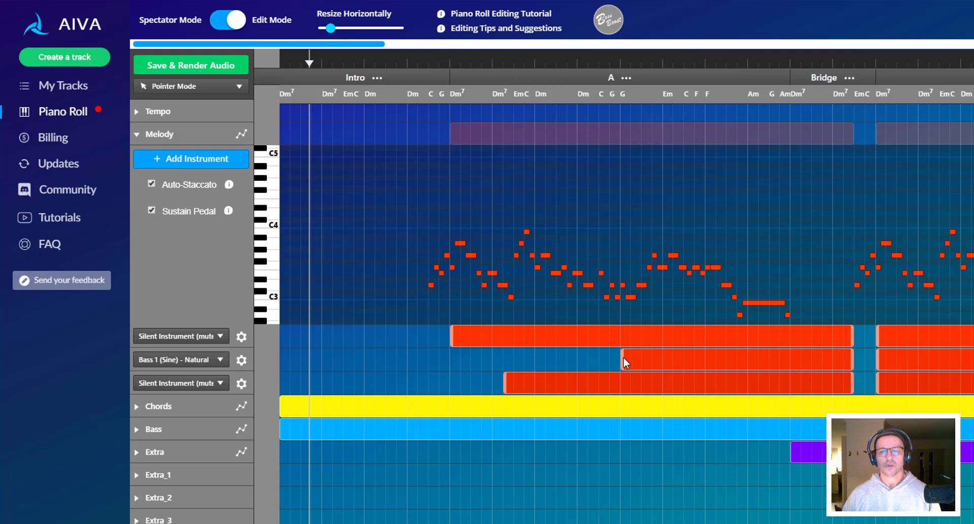
Trim both ends of the Bass 1 (Sine) region so it runs from section A's Am chord to the Bridge.
{"action": "left_click_drag", "start_coordinate": [623, 357], "coordinate": [753, 357]}
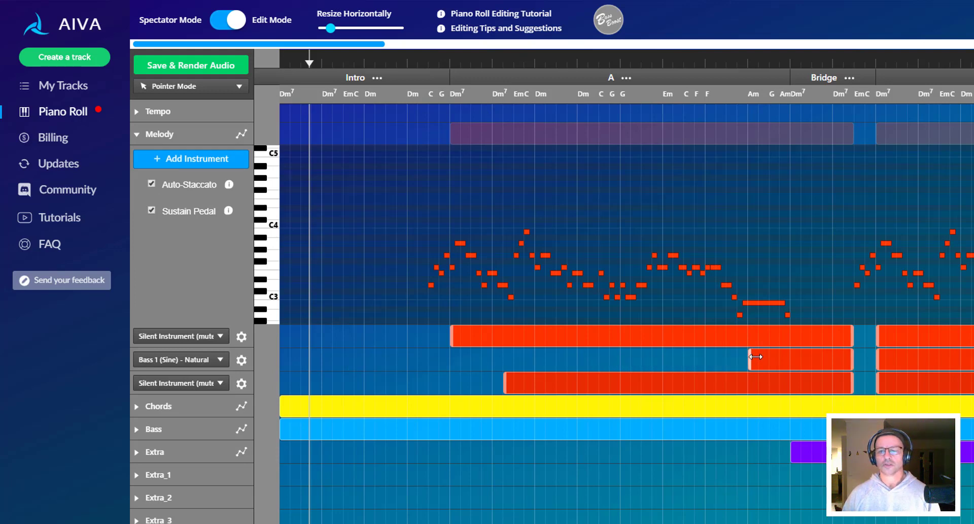
{"action": "left_click", "coordinate": [756, 357]}
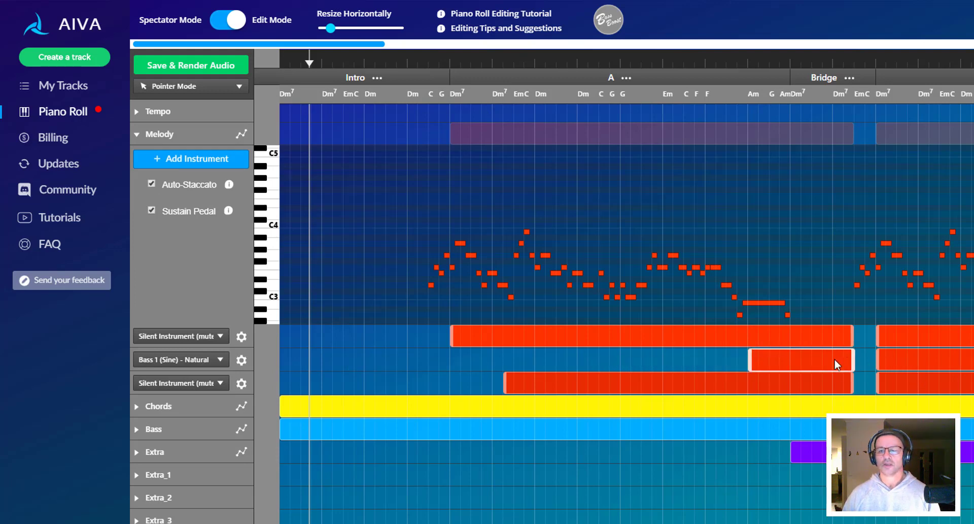
{"action": "left_click_drag", "start_coordinate": [849, 357], "coordinate": [790, 358]}
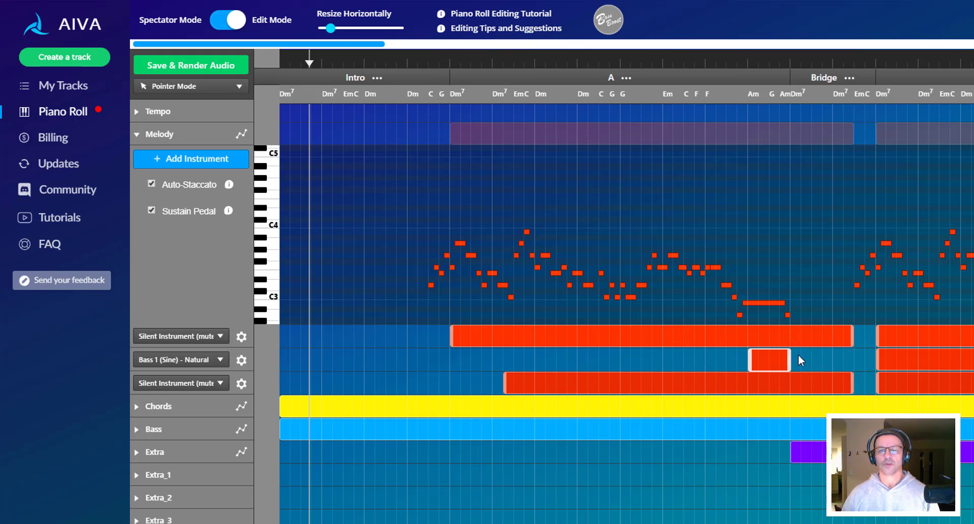
In Pencil Mode, draw a short Bass 1 (Sine) region from section A's later Dm chord to its second G, and view the instrument's settings.
{"action": "left_click", "coordinate": [177, 91]}
{"action": "left_click", "coordinate": [182, 120]}
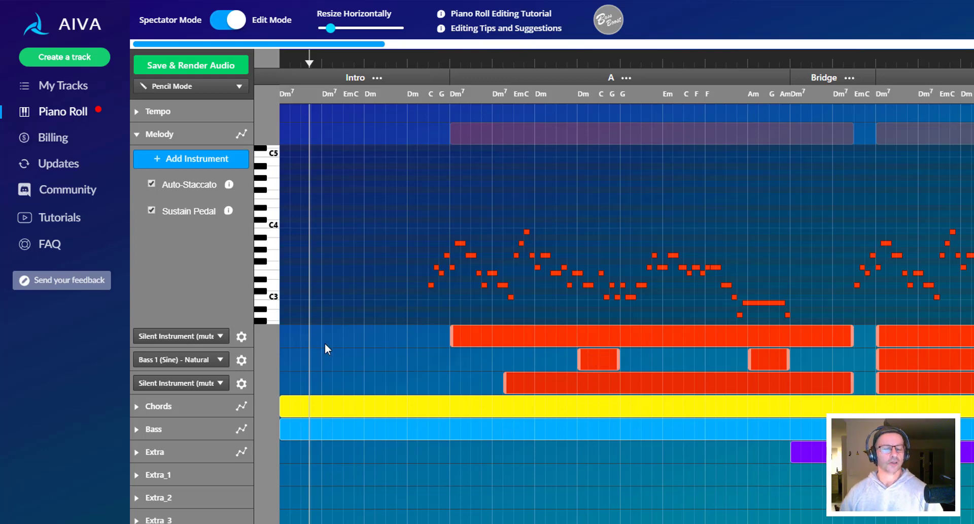
{"action": "left_click", "coordinate": [241, 361]}
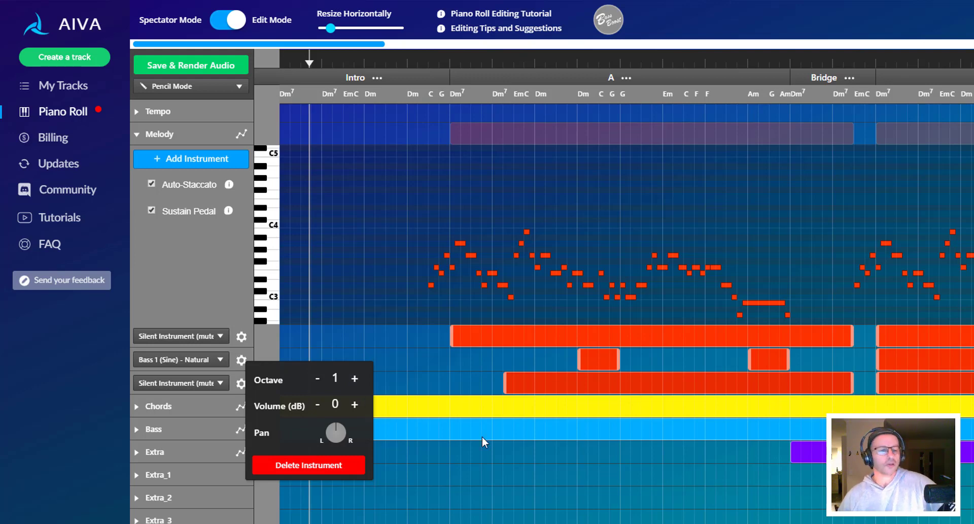
{"action": "left_click", "coordinate": [212, 277]}
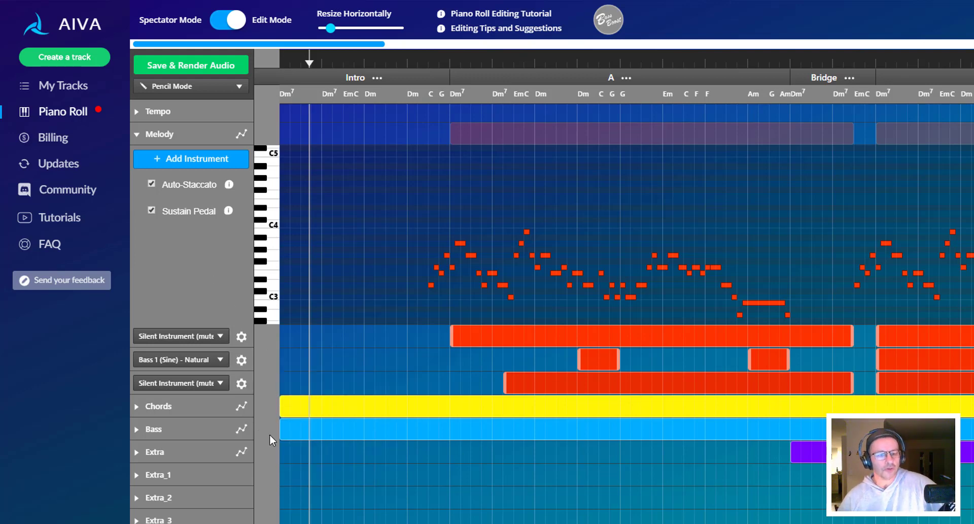
Expand the Chords layer and change its first instrument to the Ethnic / World Guzheng in the Natural variant.
{"action": "left_click", "coordinate": [137, 407]}
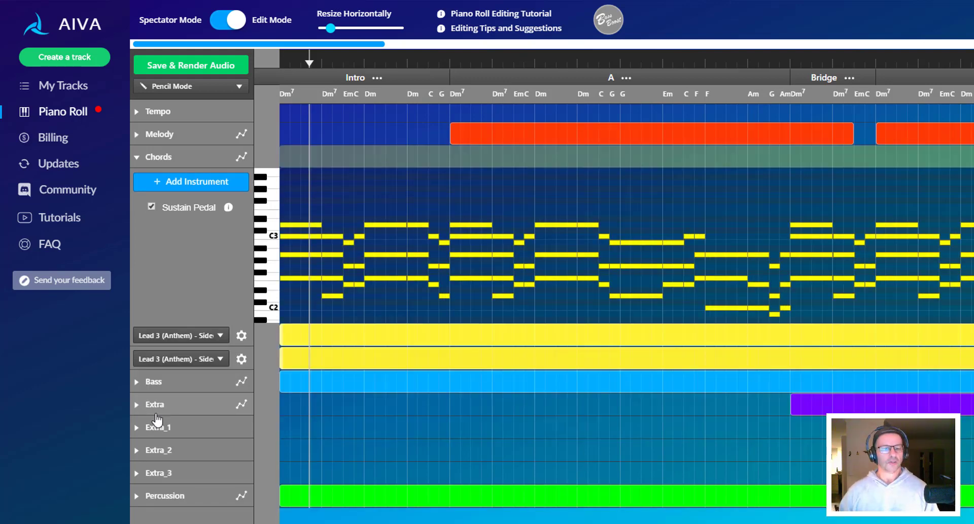
{"action": "left_click", "coordinate": [220, 336]}
{"action": "mouse_move", "coordinate": [187, 386]}
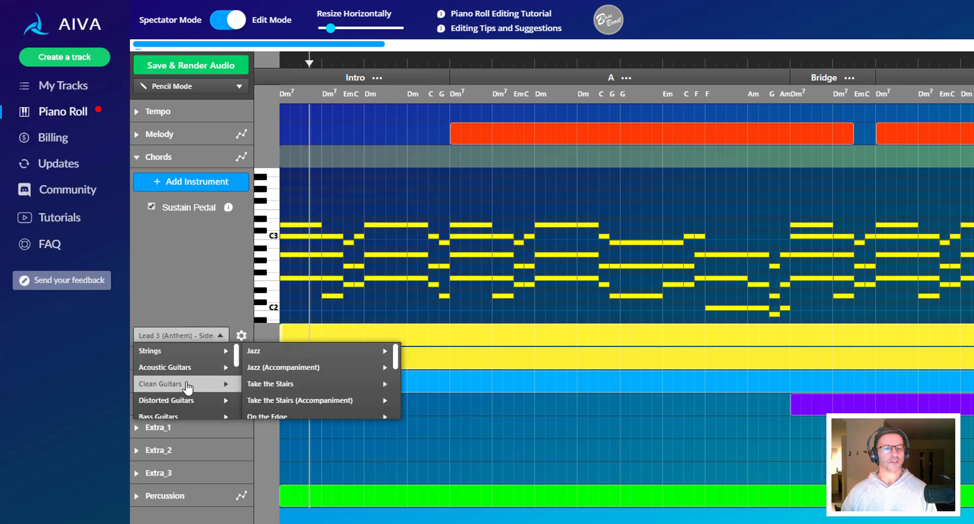
{"action": "scroll", "coordinate": [189, 405], "scroll_direction": "down", "scroll_amount": 5}
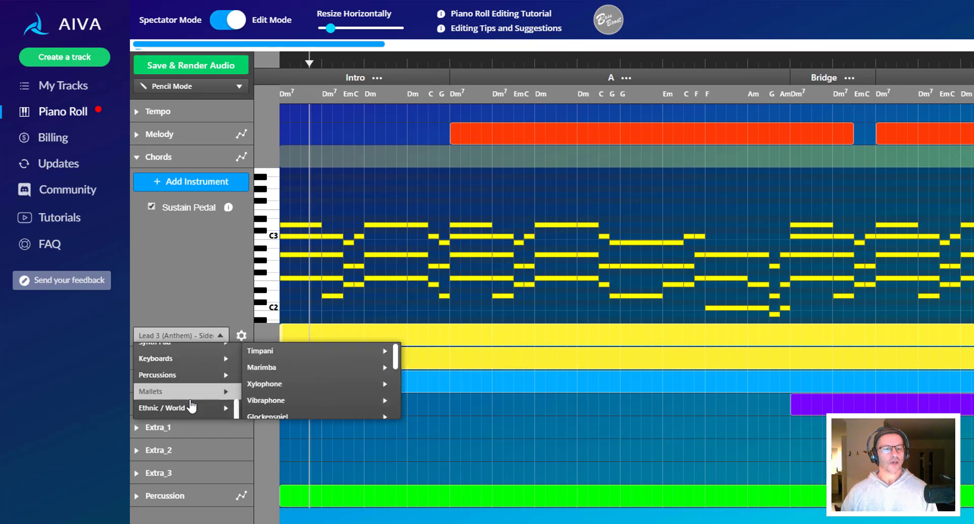
{"action": "mouse_move", "coordinate": [192, 405]}
{"action": "scroll", "coordinate": [192, 405], "scroll_direction": "down", "scroll_amount": 1}
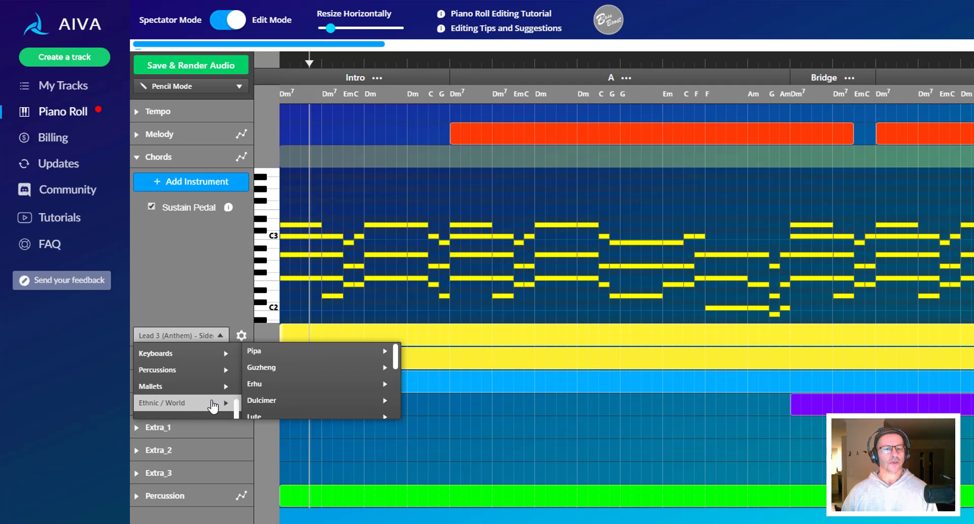
{"action": "mouse_move", "coordinate": [281, 367]}
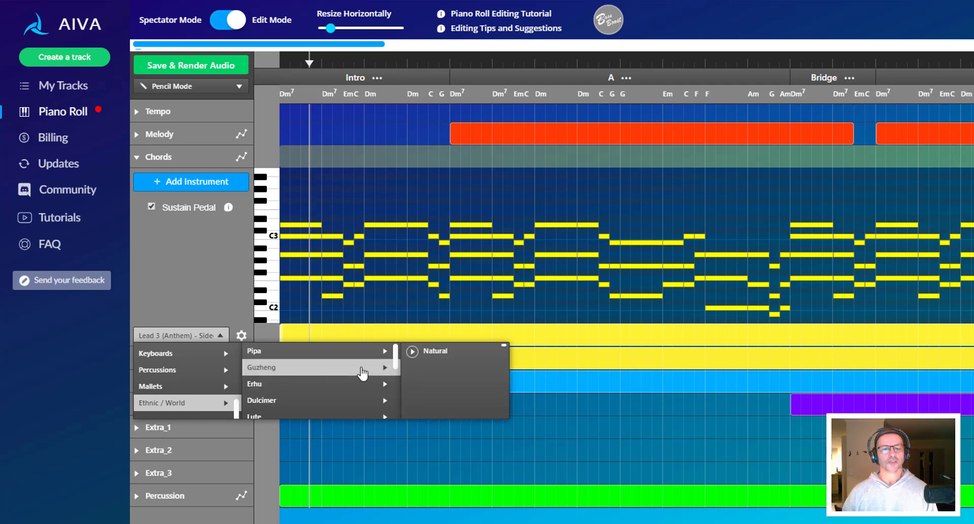
{"action": "left_click", "coordinate": [429, 351]}
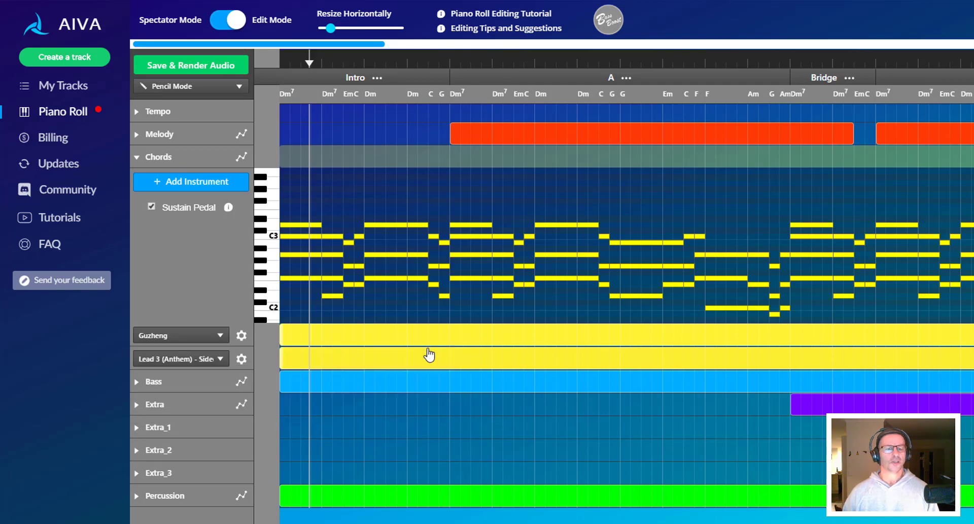
Set the Guzheng instrument's volume to 1 dB and close its settings.
{"action": "left_click", "coordinate": [239, 336]}
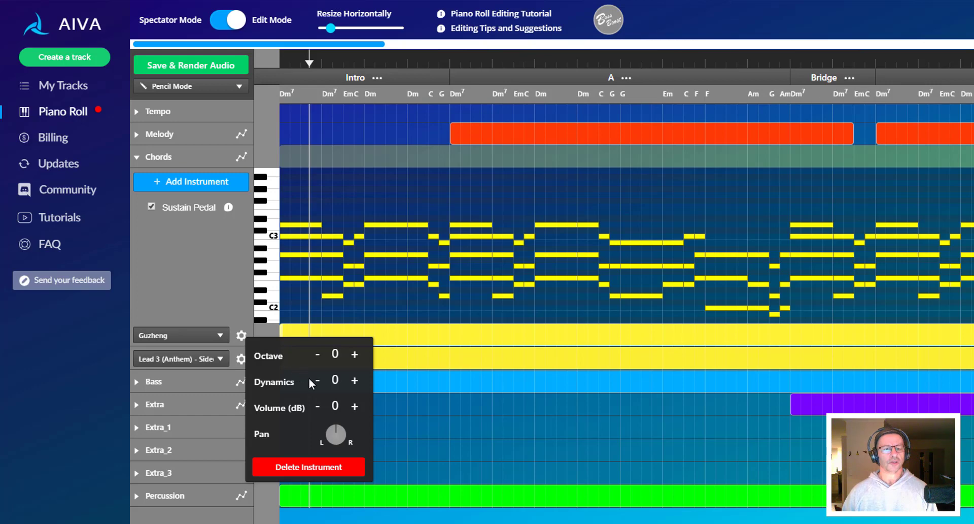
{"action": "left_click", "coordinate": [355, 407]}
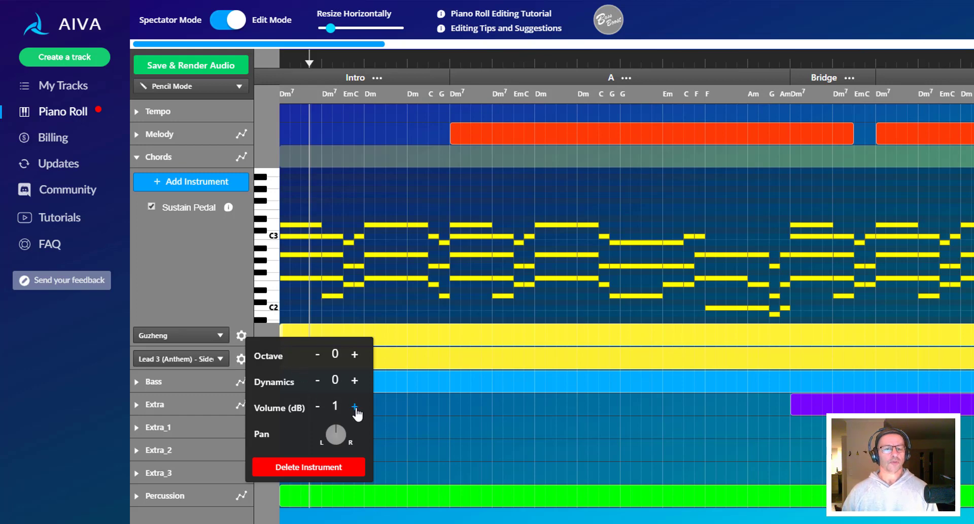
{"action": "left_click", "coordinate": [176, 269]}
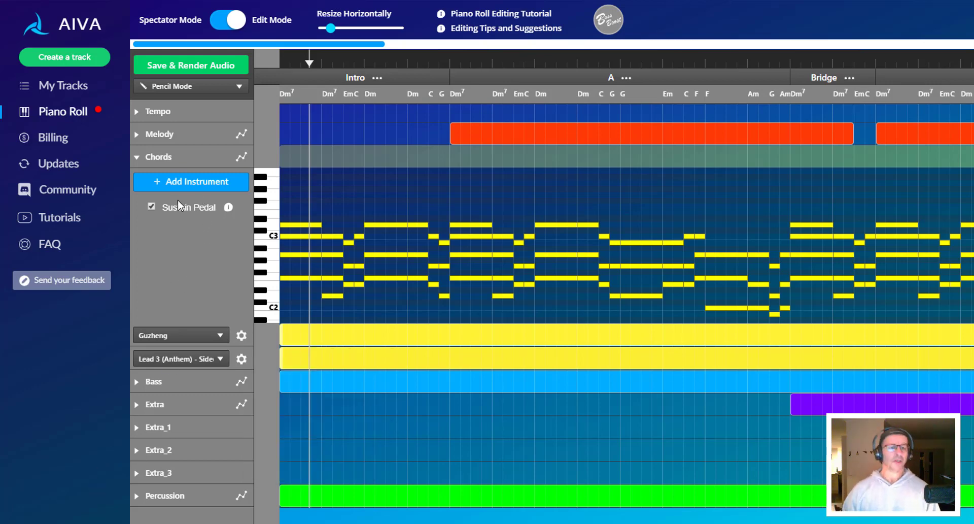
Collapse the Chords layer, and save the composition and render its audio.
{"action": "left_click", "coordinate": [137, 158]}
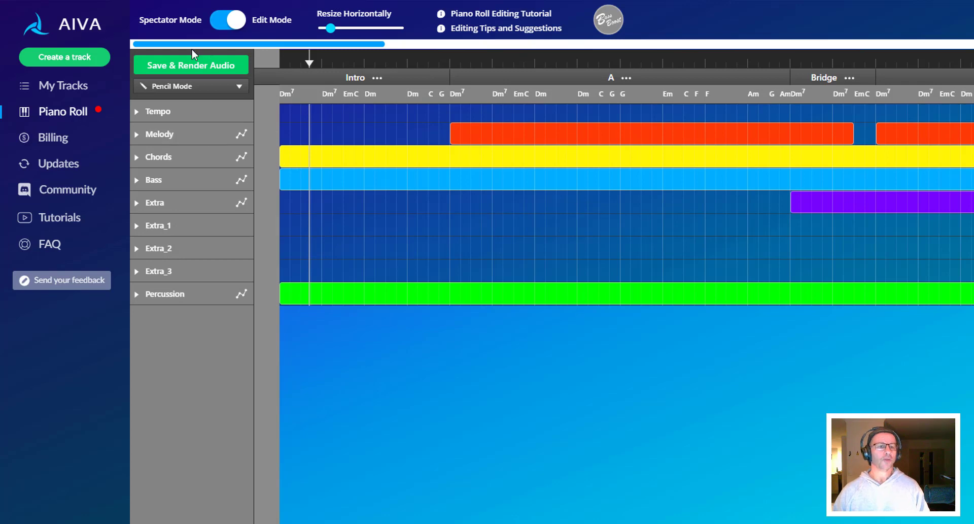
{"action": "left_click", "coordinate": [202, 67]}
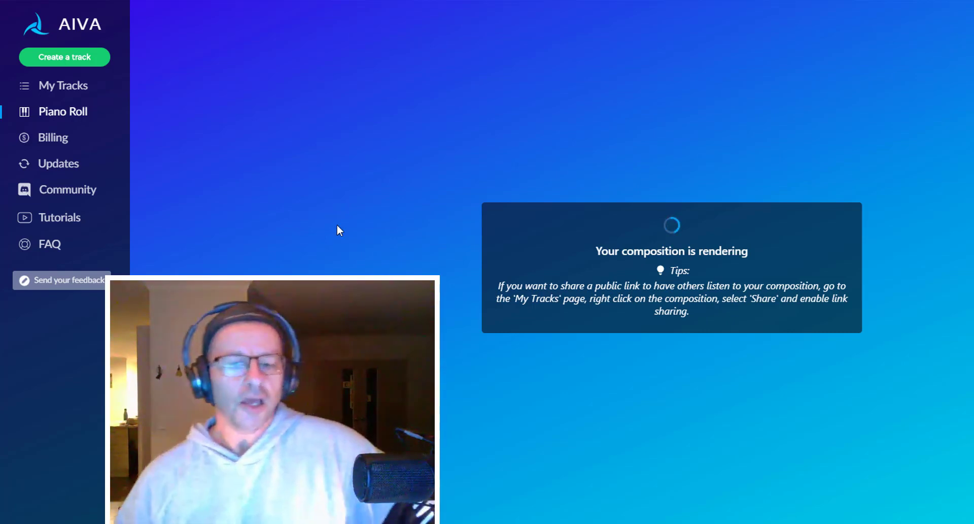
{"action": "key", "text": "alt+Tab"}
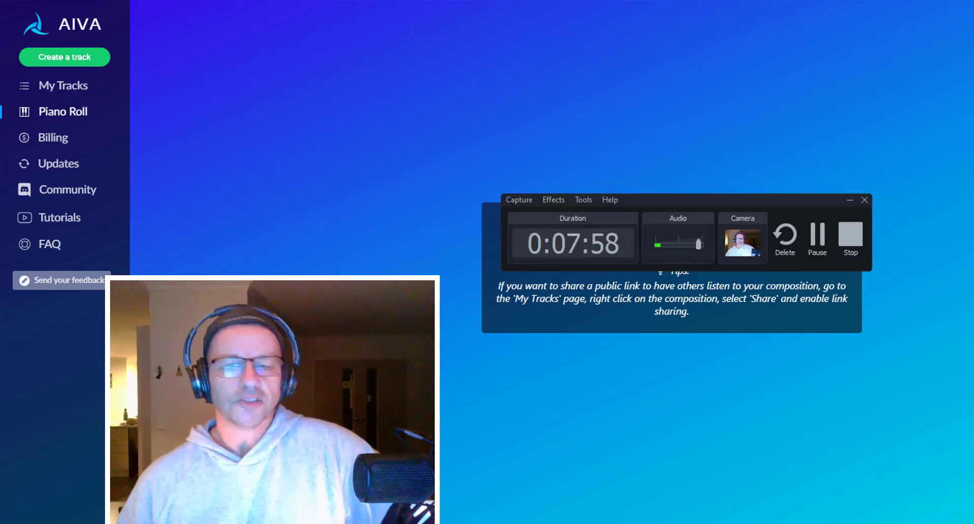
{"action": "left_click", "coordinate": [818, 236]}
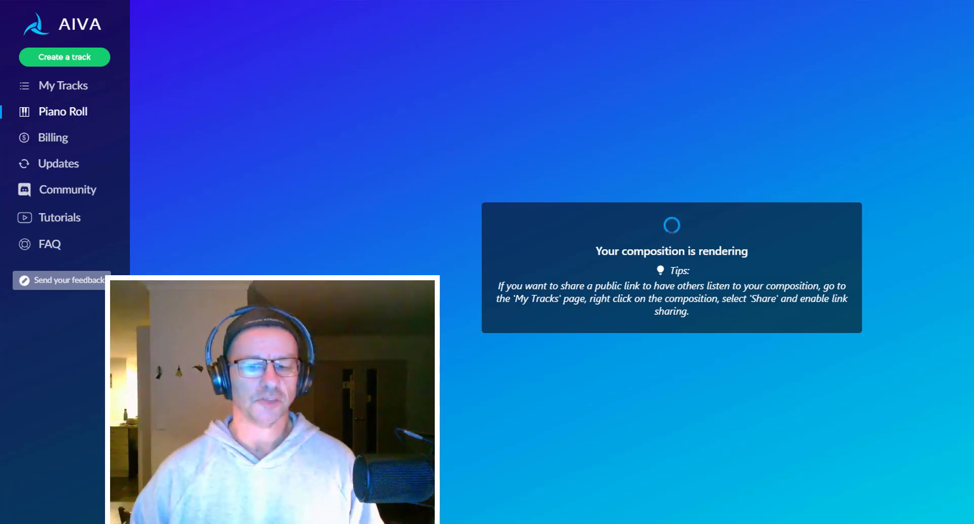
{"action": "left_click", "coordinate": [669, 523]}
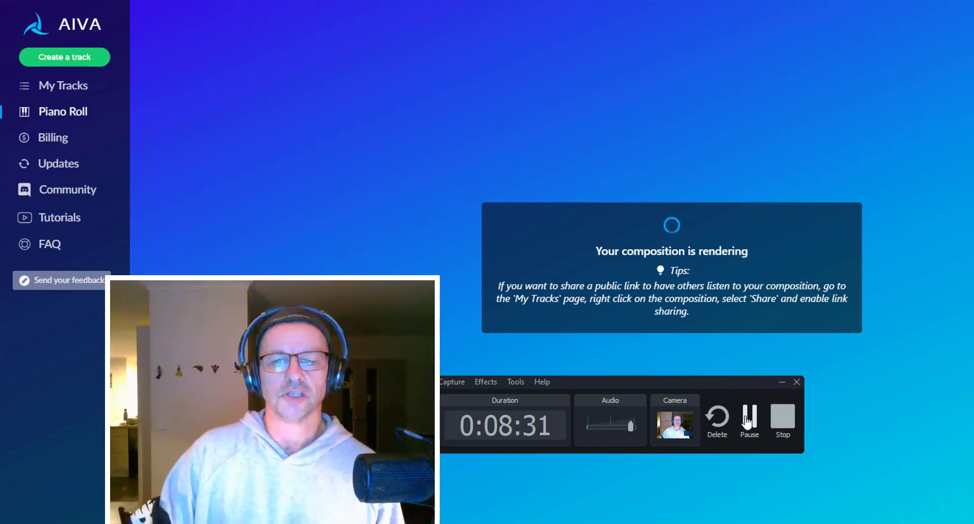
{"action": "left_click", "coordinate": [750, 419]}
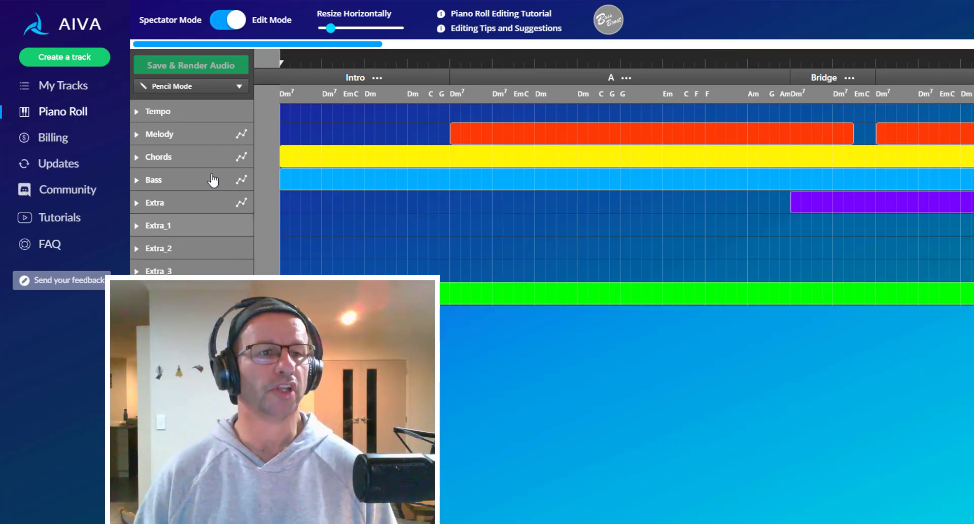
Move the playhead to the very beginning of the Intro and play the rendered composition.
{"action": "left_click", "coordinate": [319, 59]}
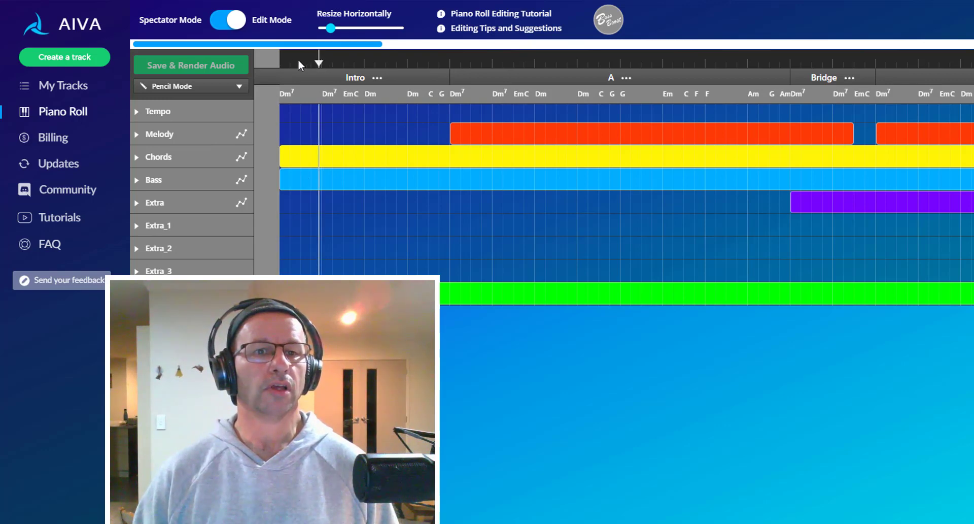
{"action": "left_click", "coordinate": [285, 61]}
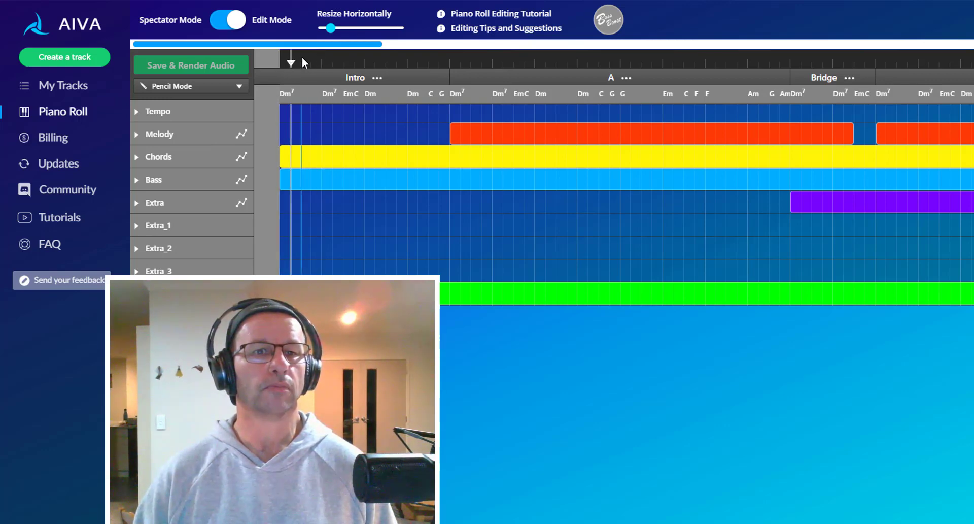
{"action": "left_click", "coordinate": [297, 57]}
{"action": "left_click", "coordinate": [287, 60]}
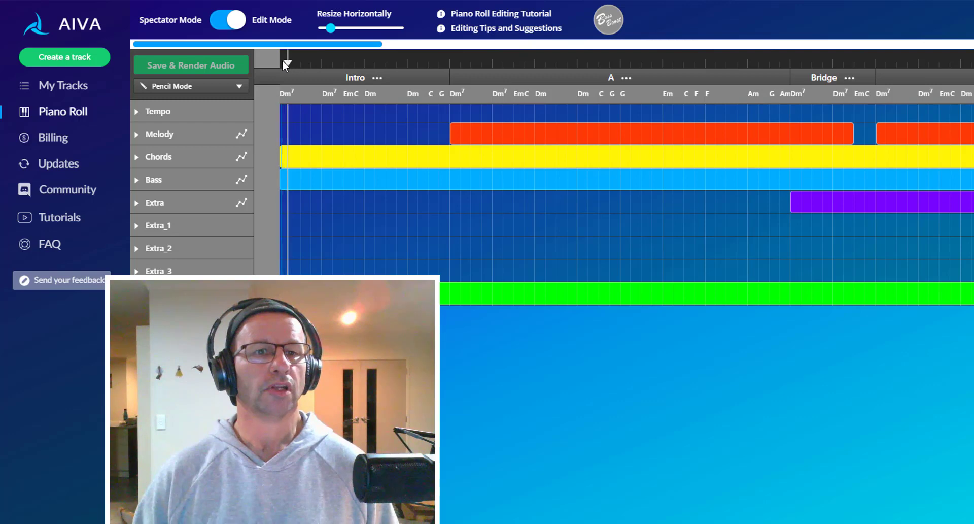
{"action": "left_click", "coordinate": [282, 60]}
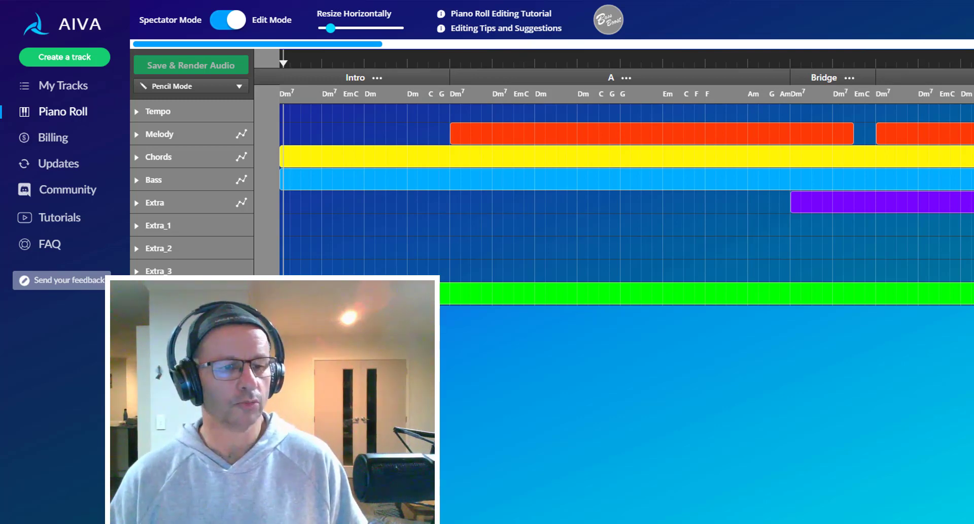
{"action": "key", "text": "space"}
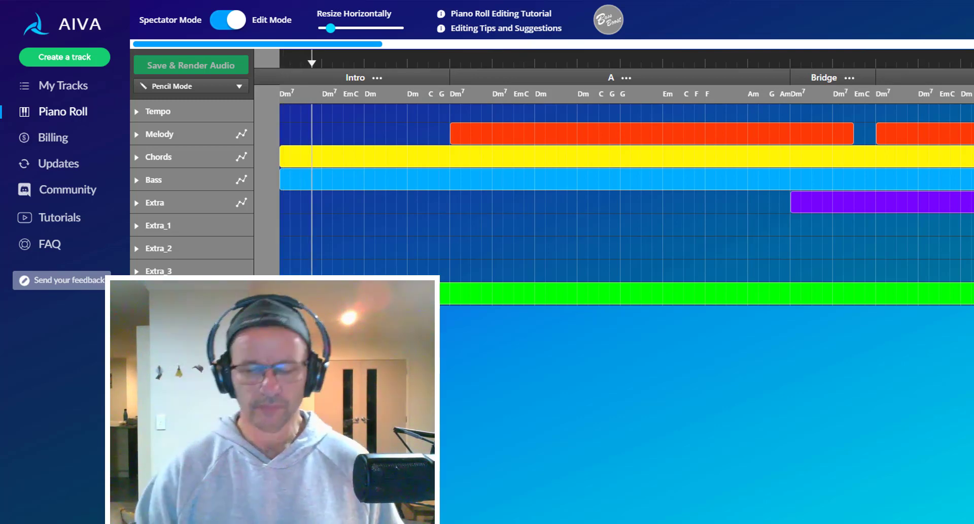
Raise the system playback volume to 78 while the track plays.
{"action": "key", "text": "XF86AudioRaiseVolume"}
{"action": "key", "text": "XF86AudioRaiseVolume"}
{"action": "key", "text": "XF86AudioRaiseVolume"}
{"action": "key", "text": "XF86AudioRaiseVolume"}
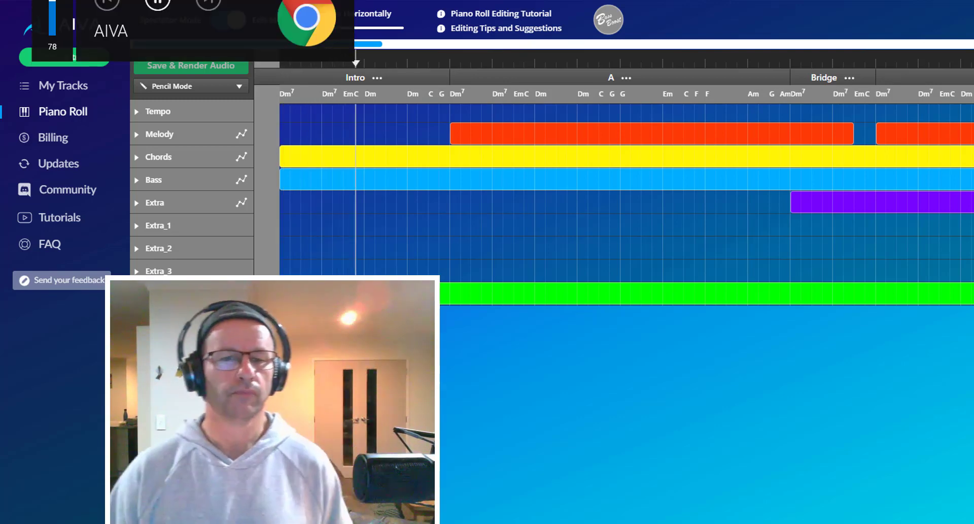